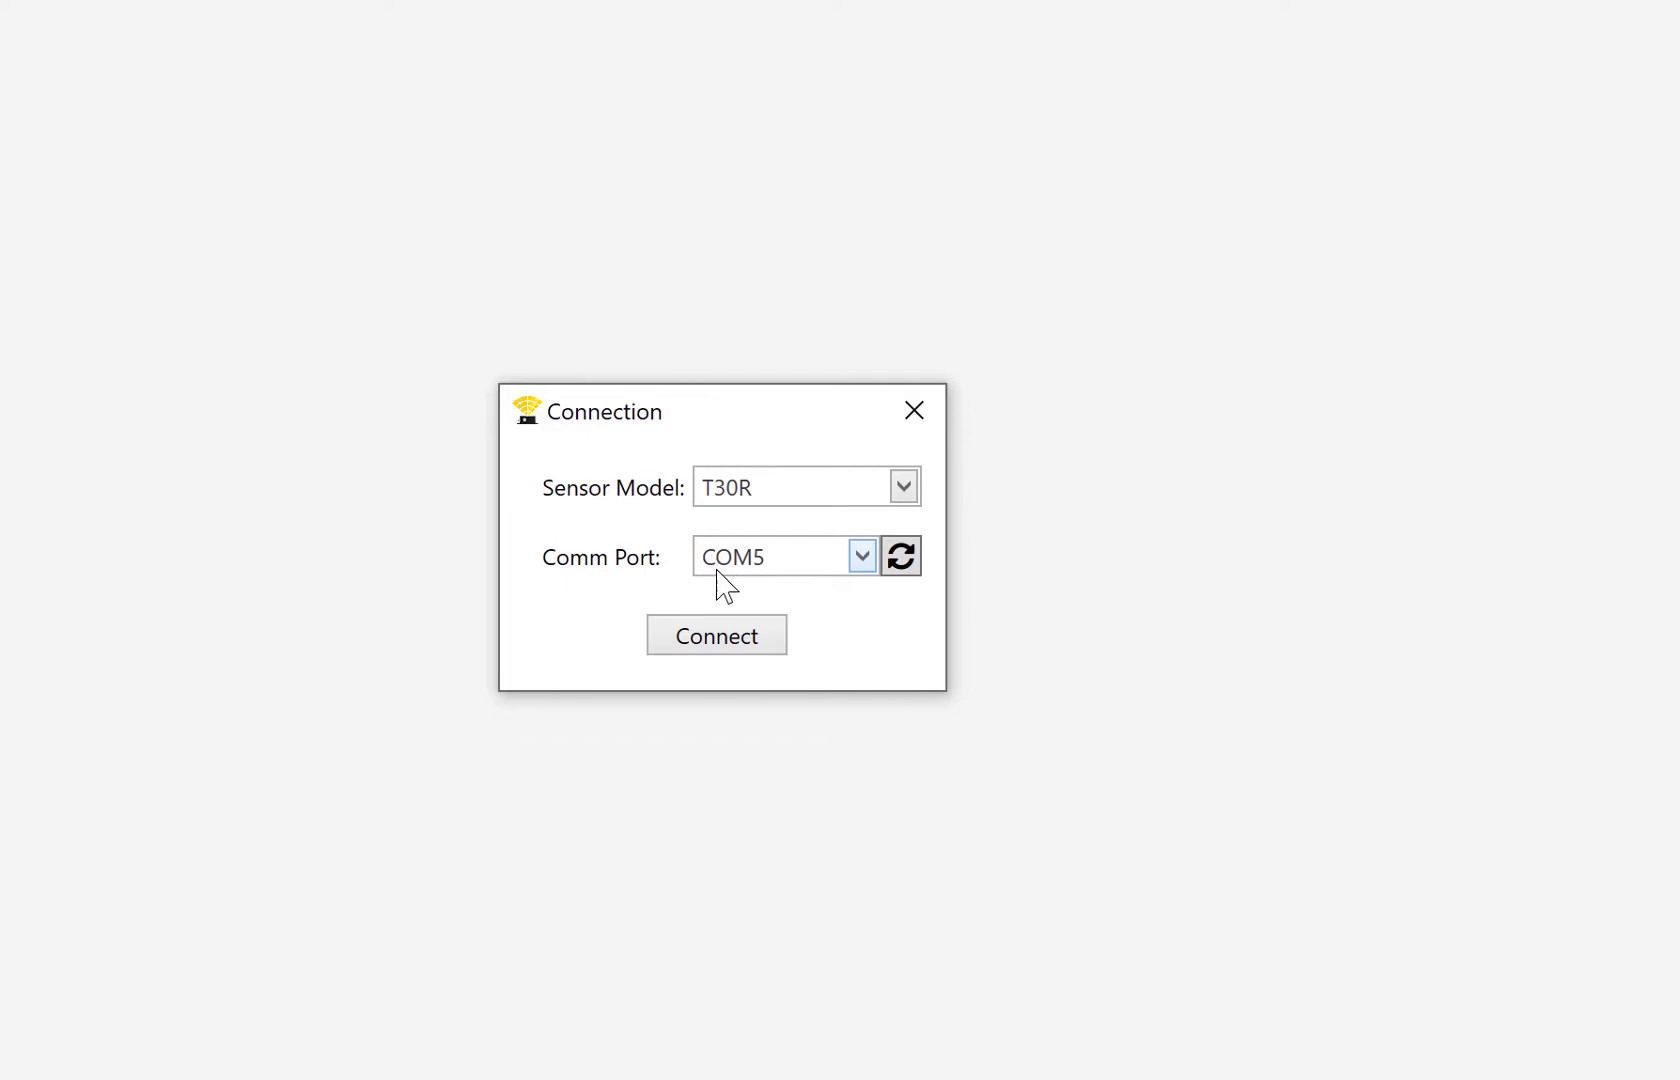
Connect to the T30R on COM5 so a live 4.655 m target appears, then open the Sensor menu.
click(731, 650)
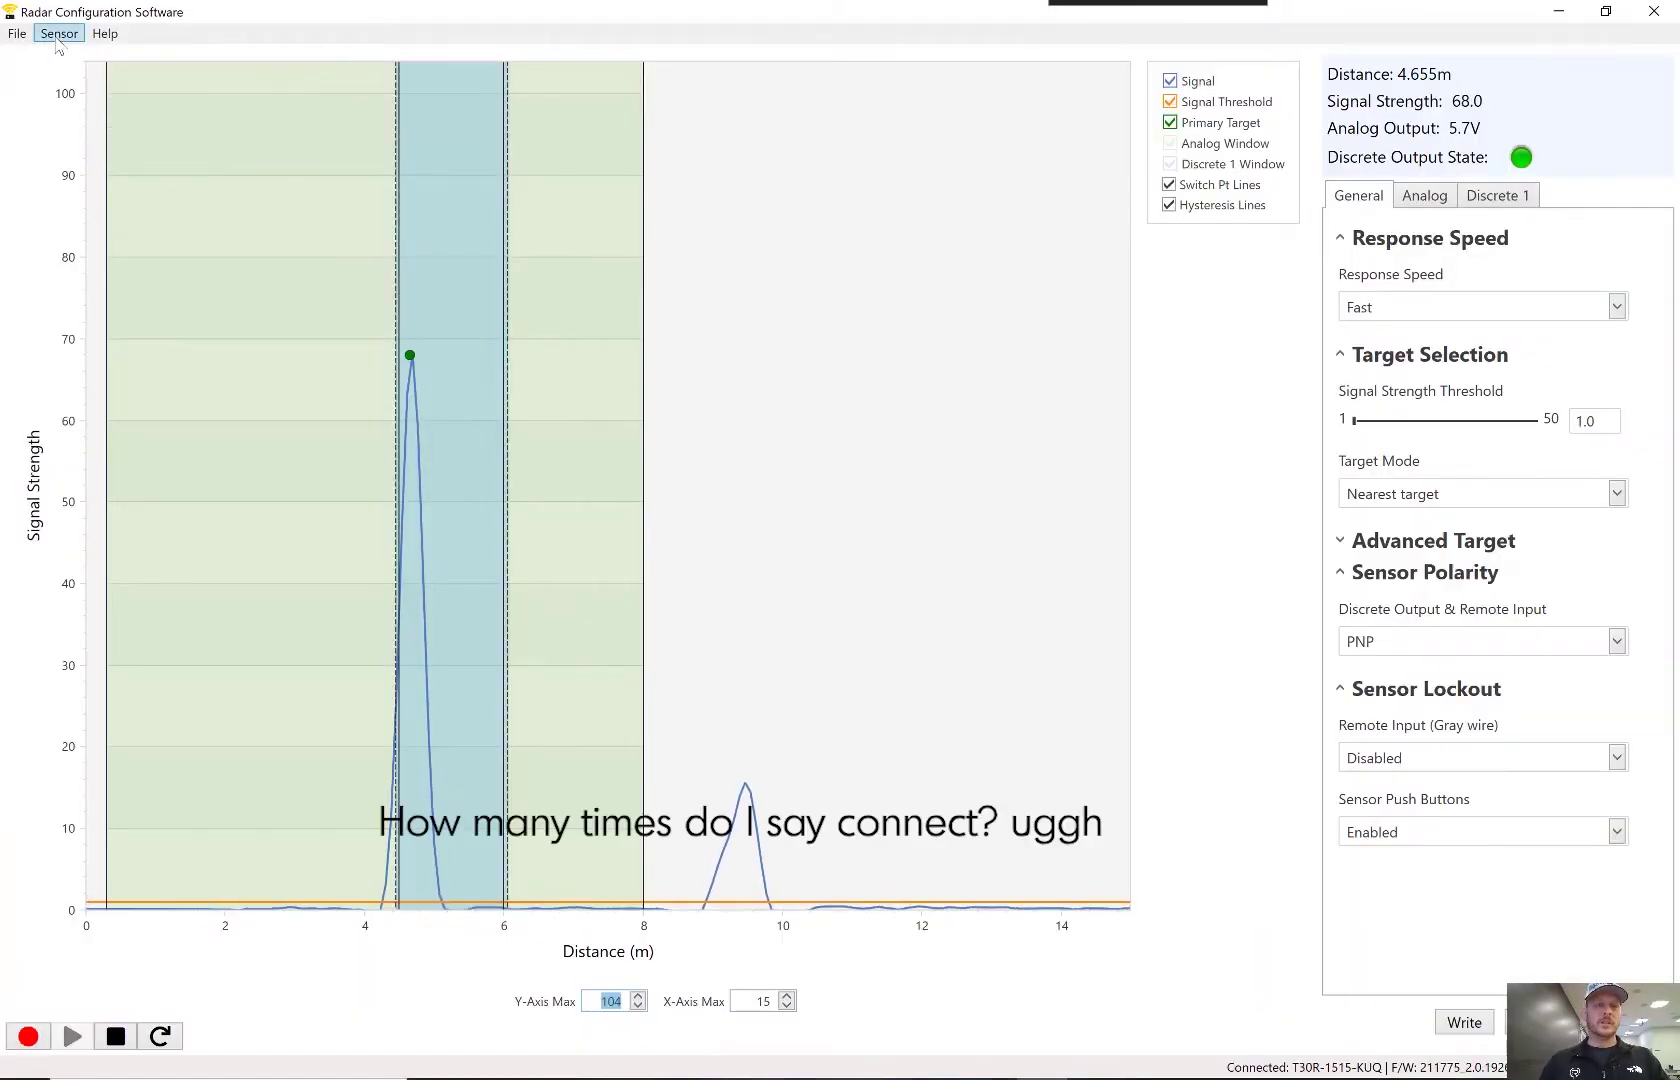
click(57, 40)
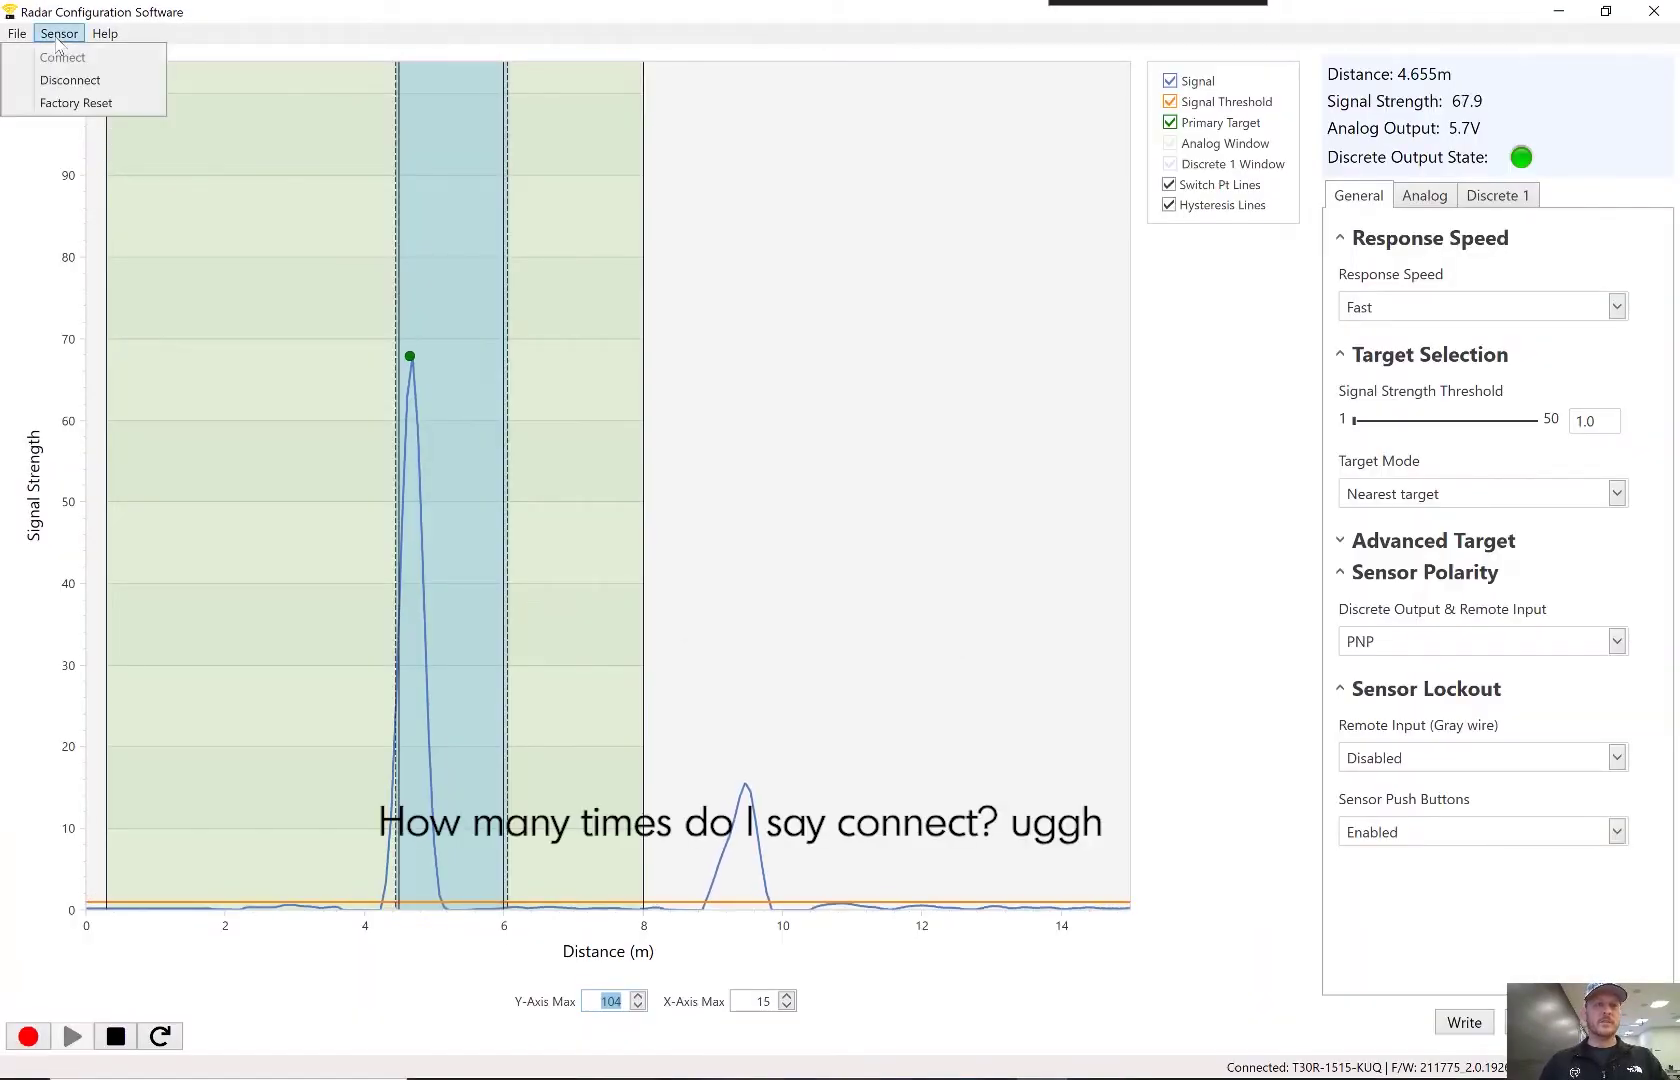
Run Sensor > Factory Reset and confirm restoring all settings to defaults.
click(76, 103)
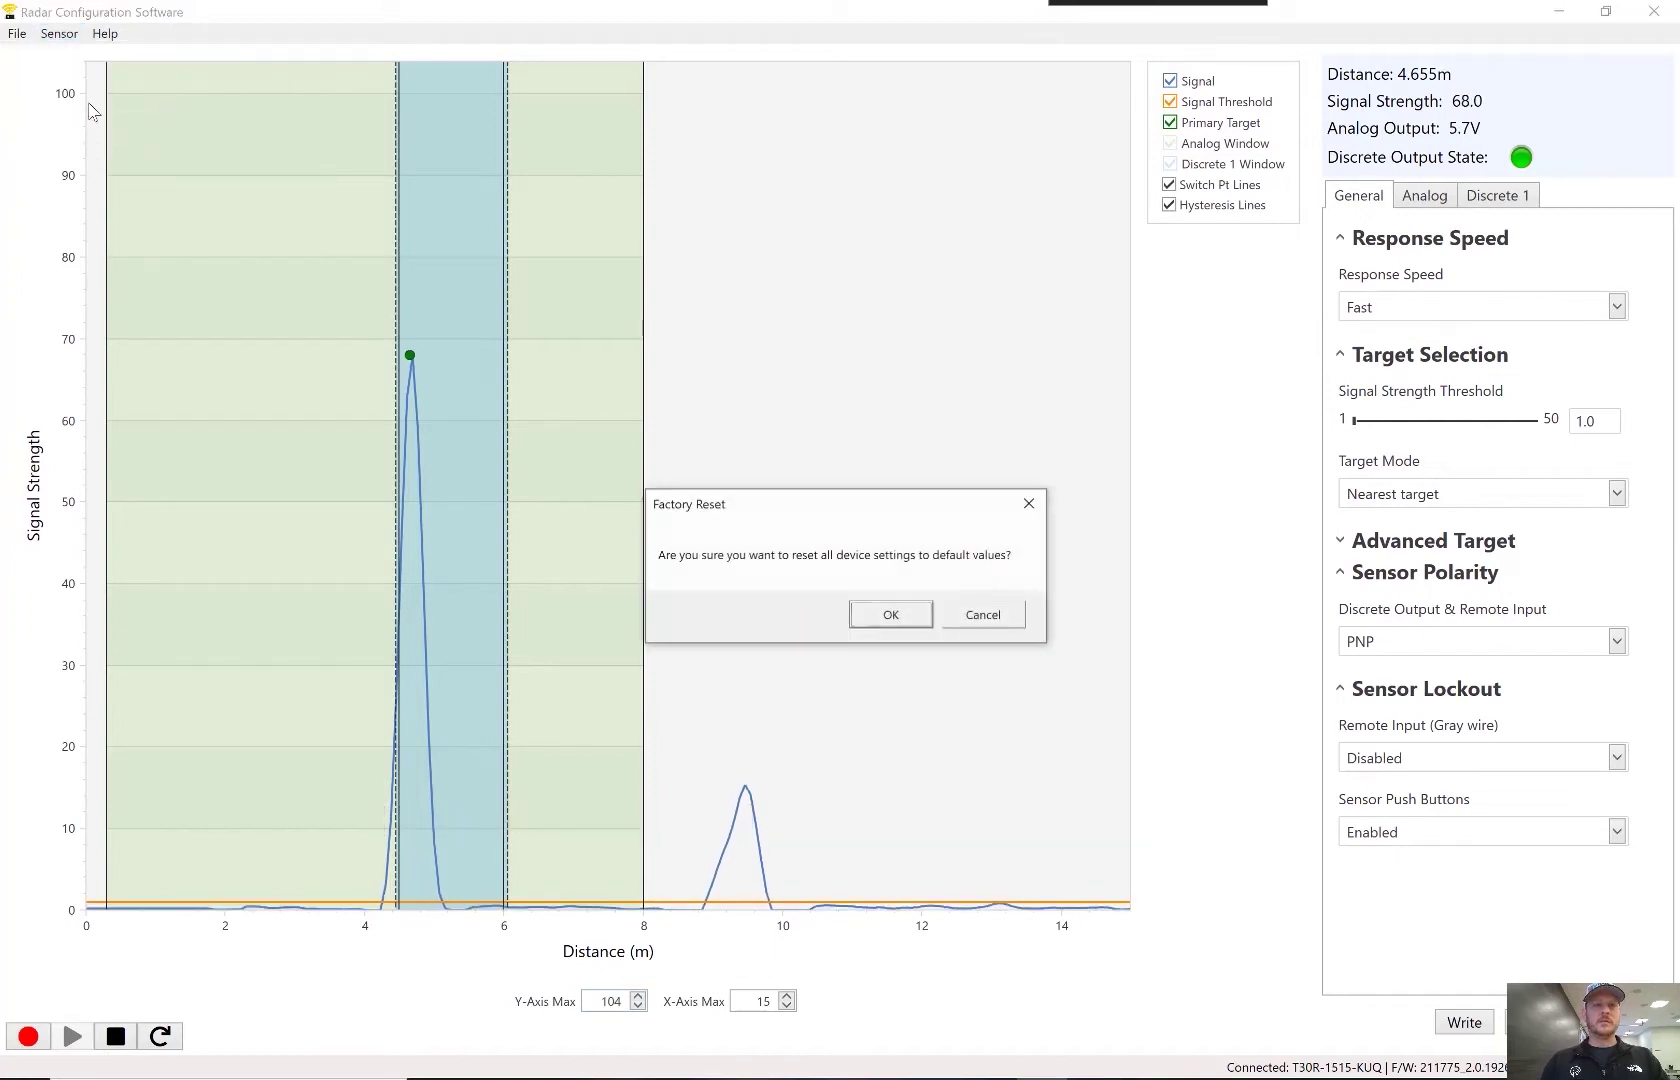
click(914, 622)
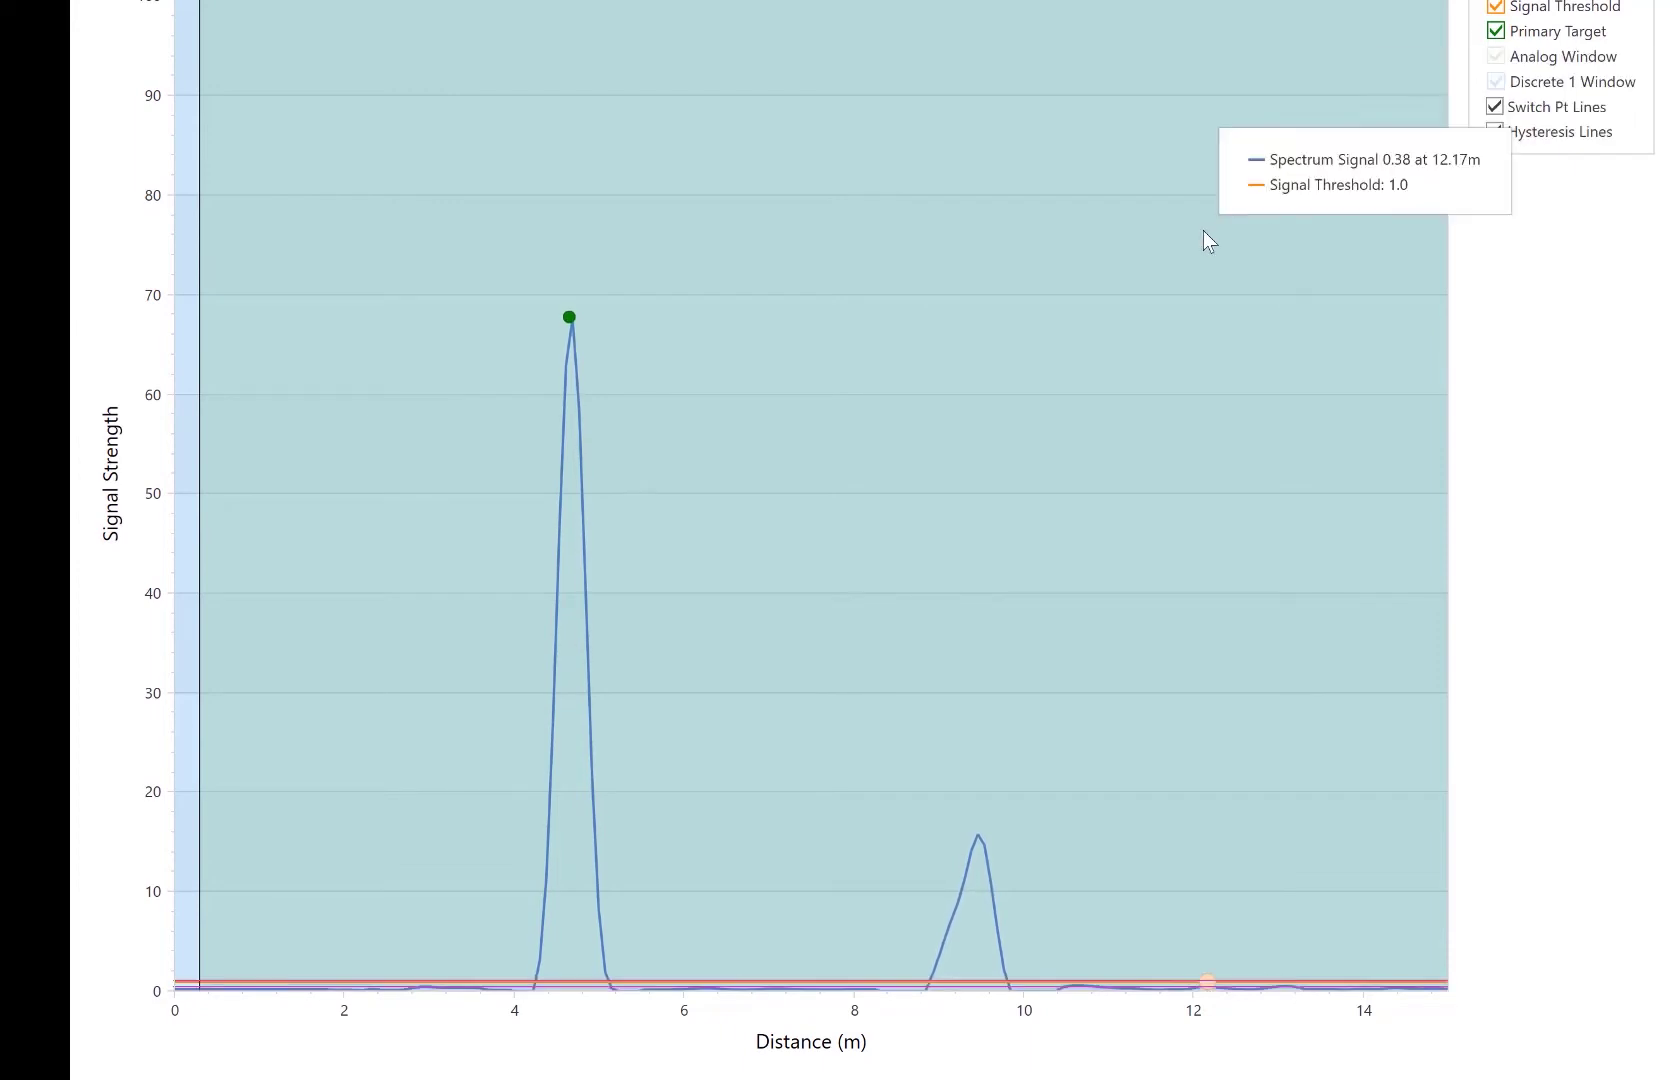
mouse_move(569, 320)
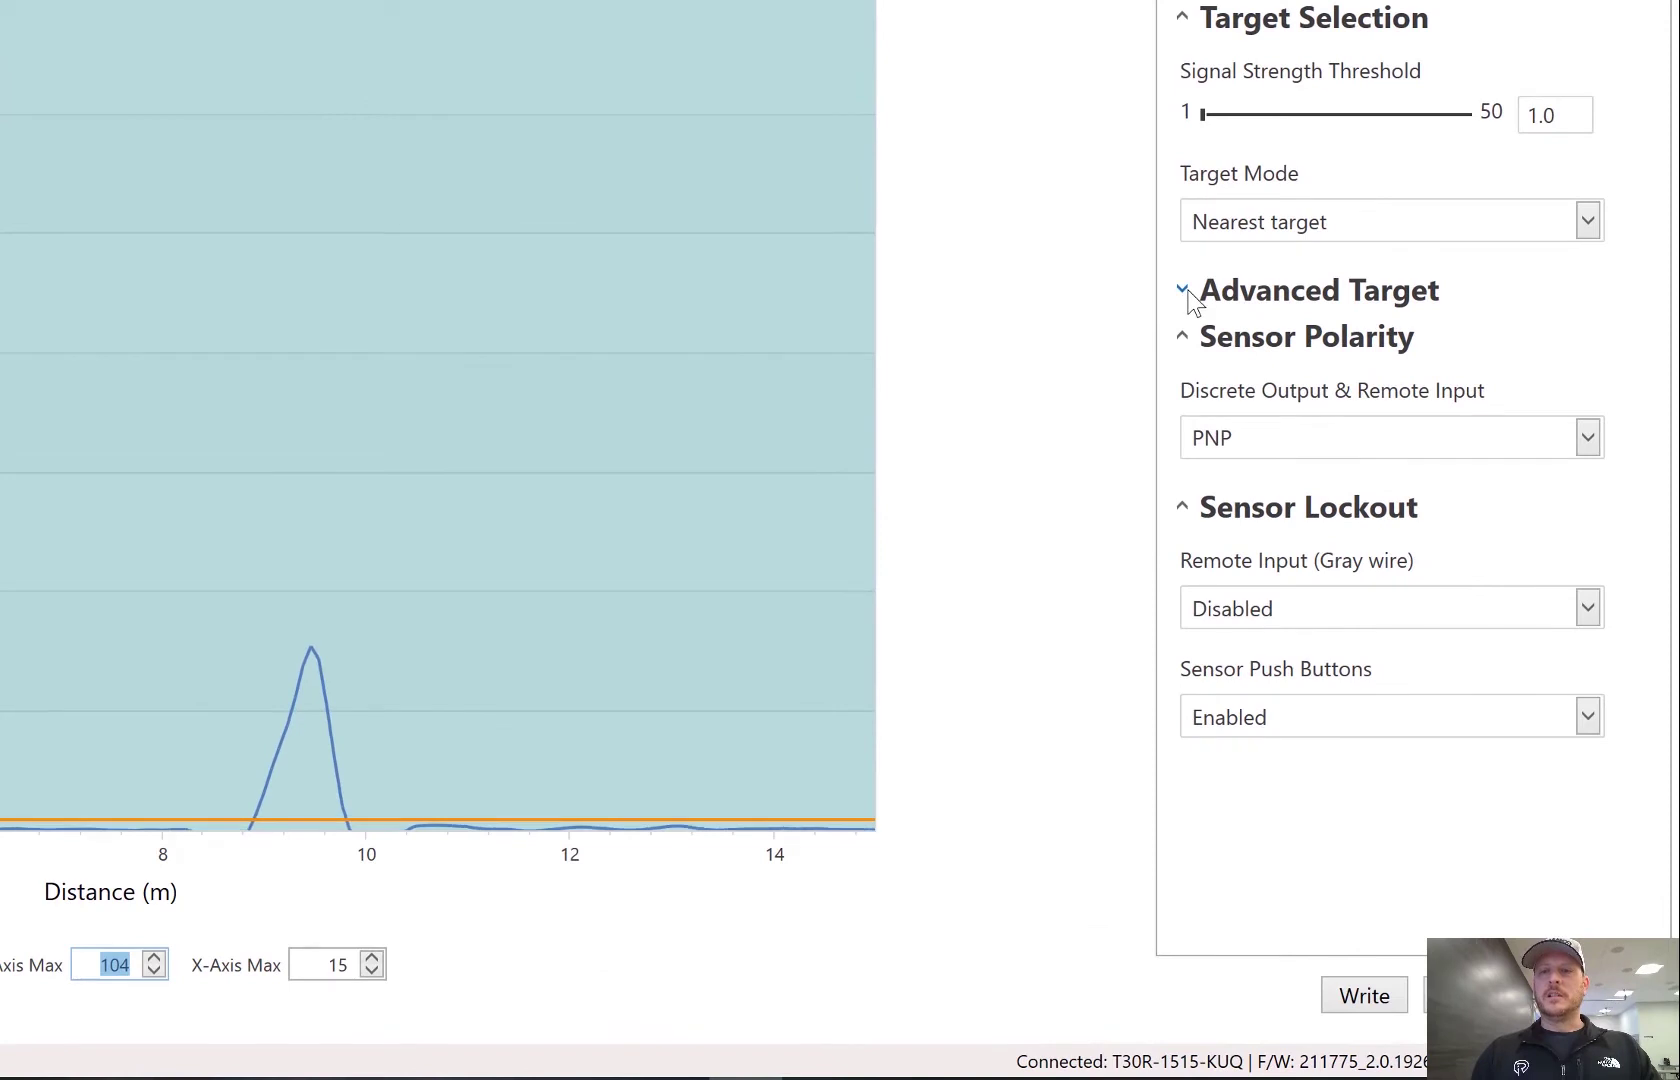
Under Advanced Target, change Maximum Active Sensing Range from 16.00 m to 8.00 m.
click(1186, 291)
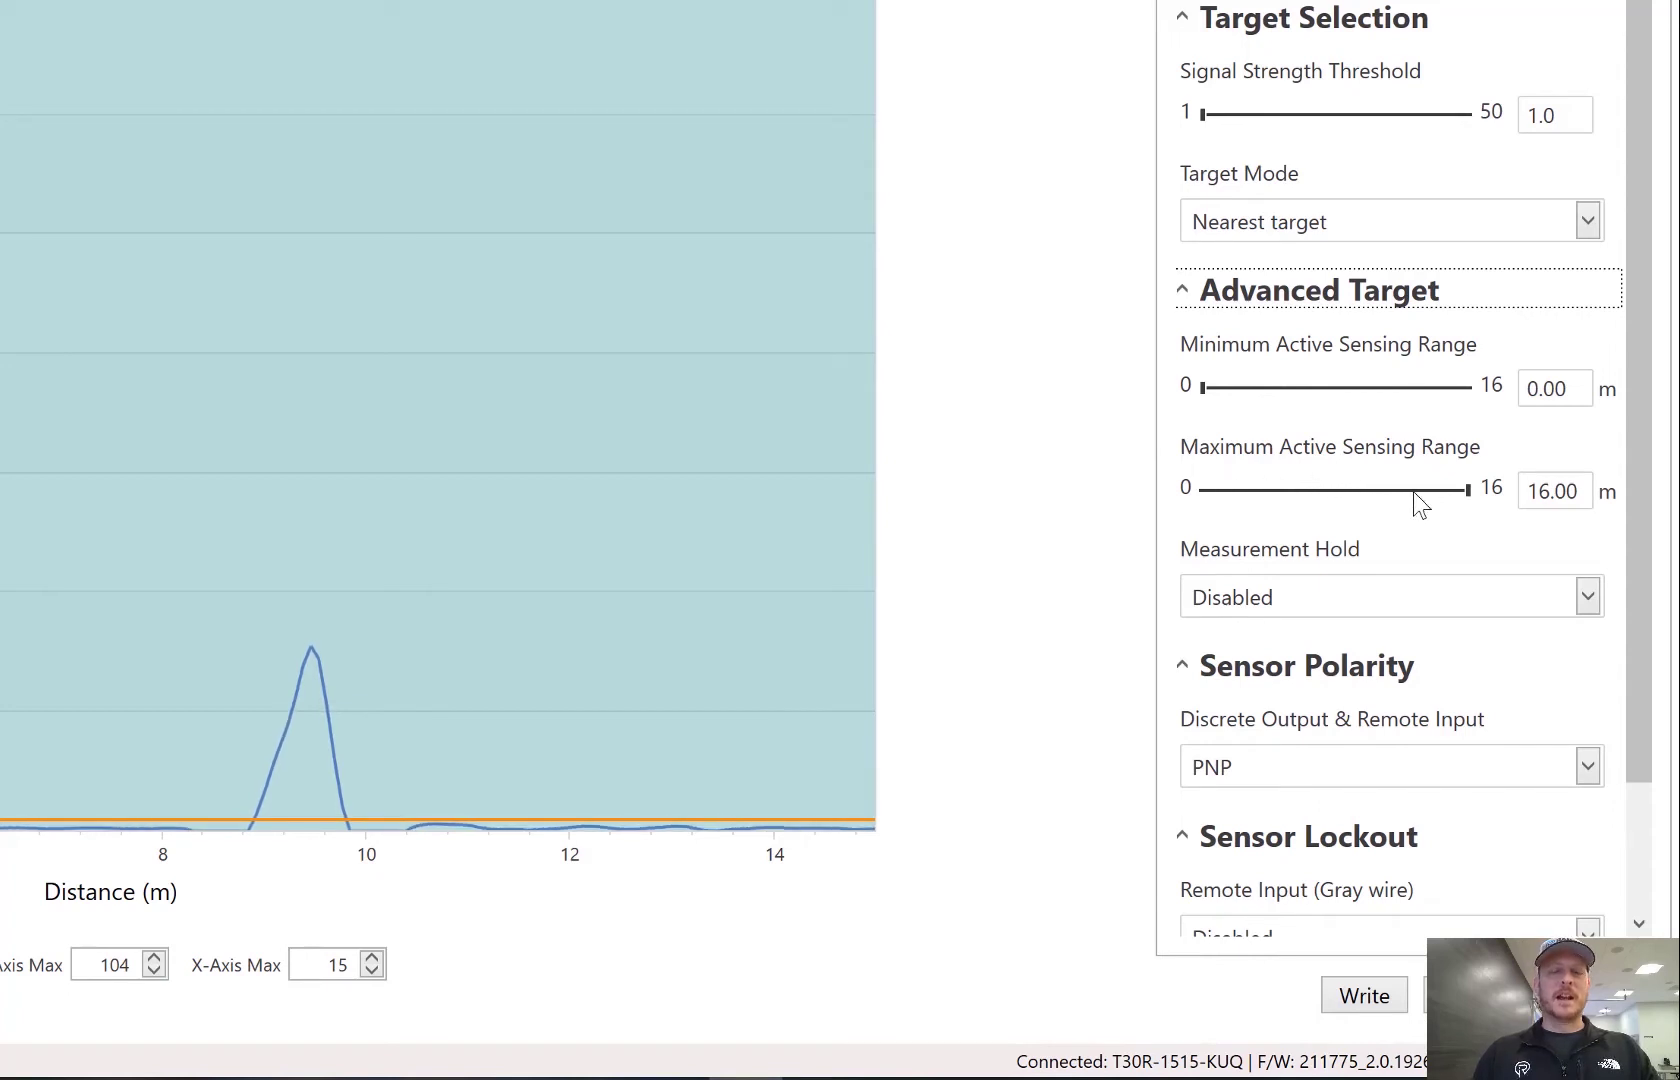
key(Tab)
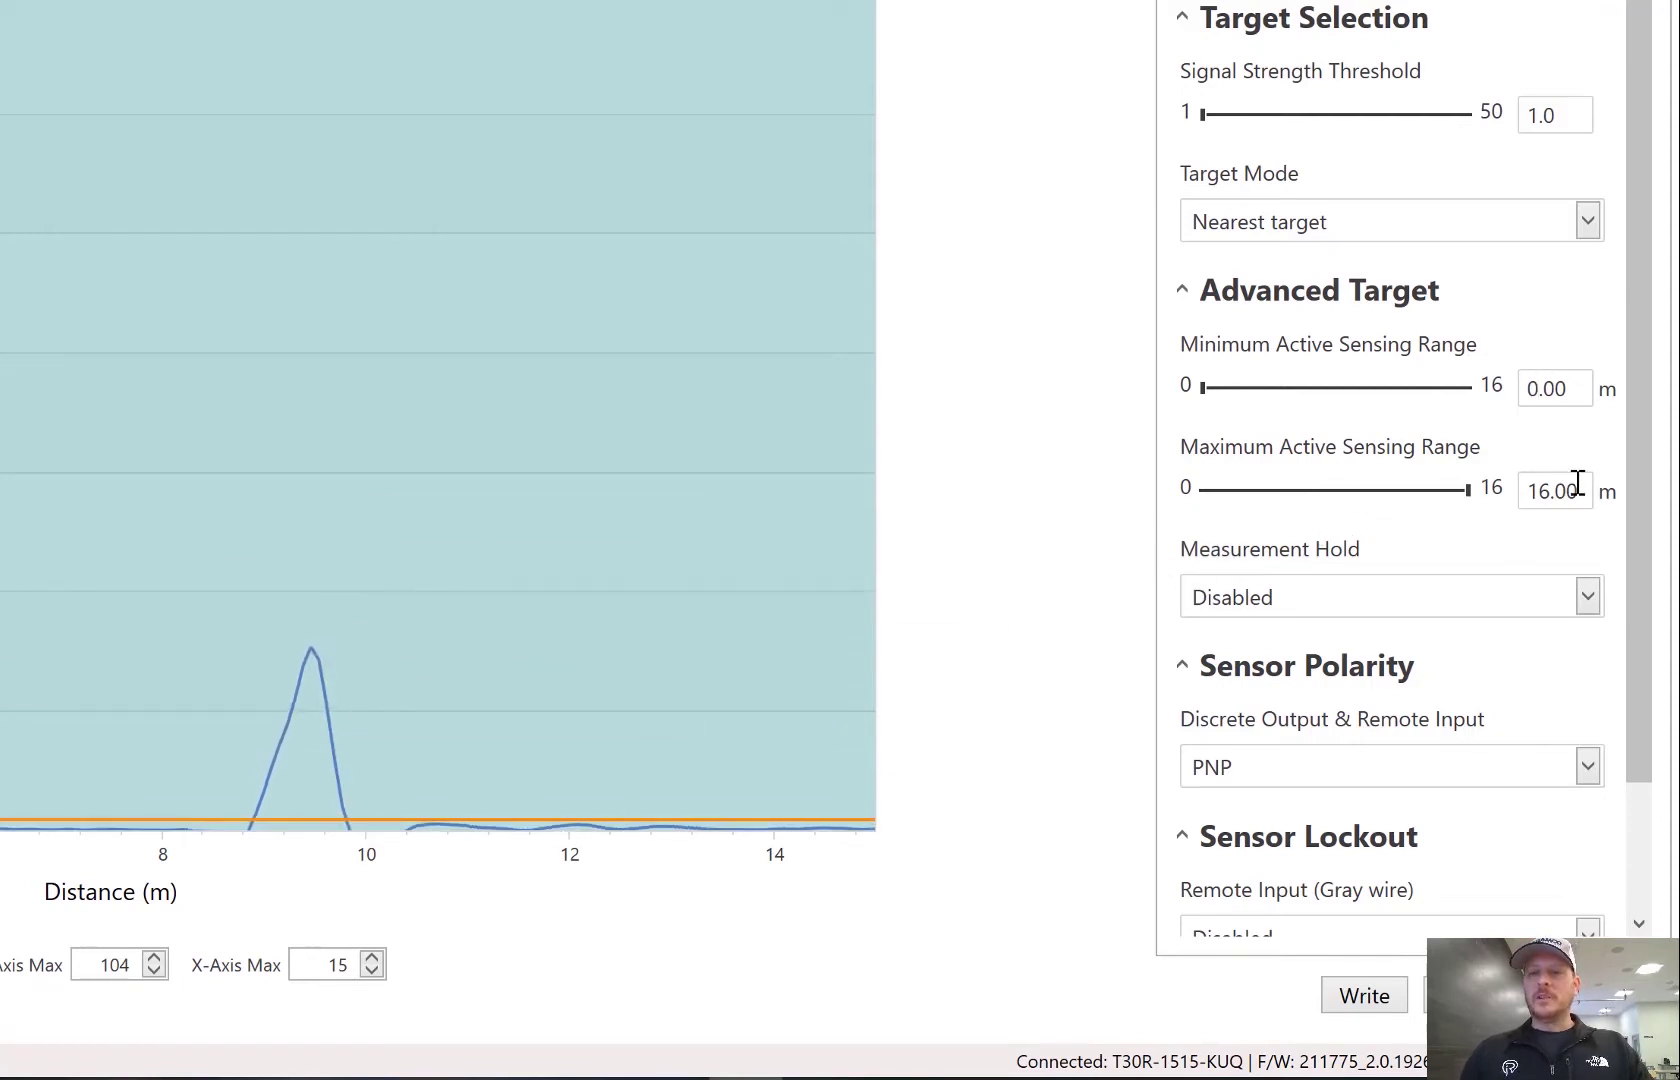
drag(1572, 493, 1504, 514)
text(8)
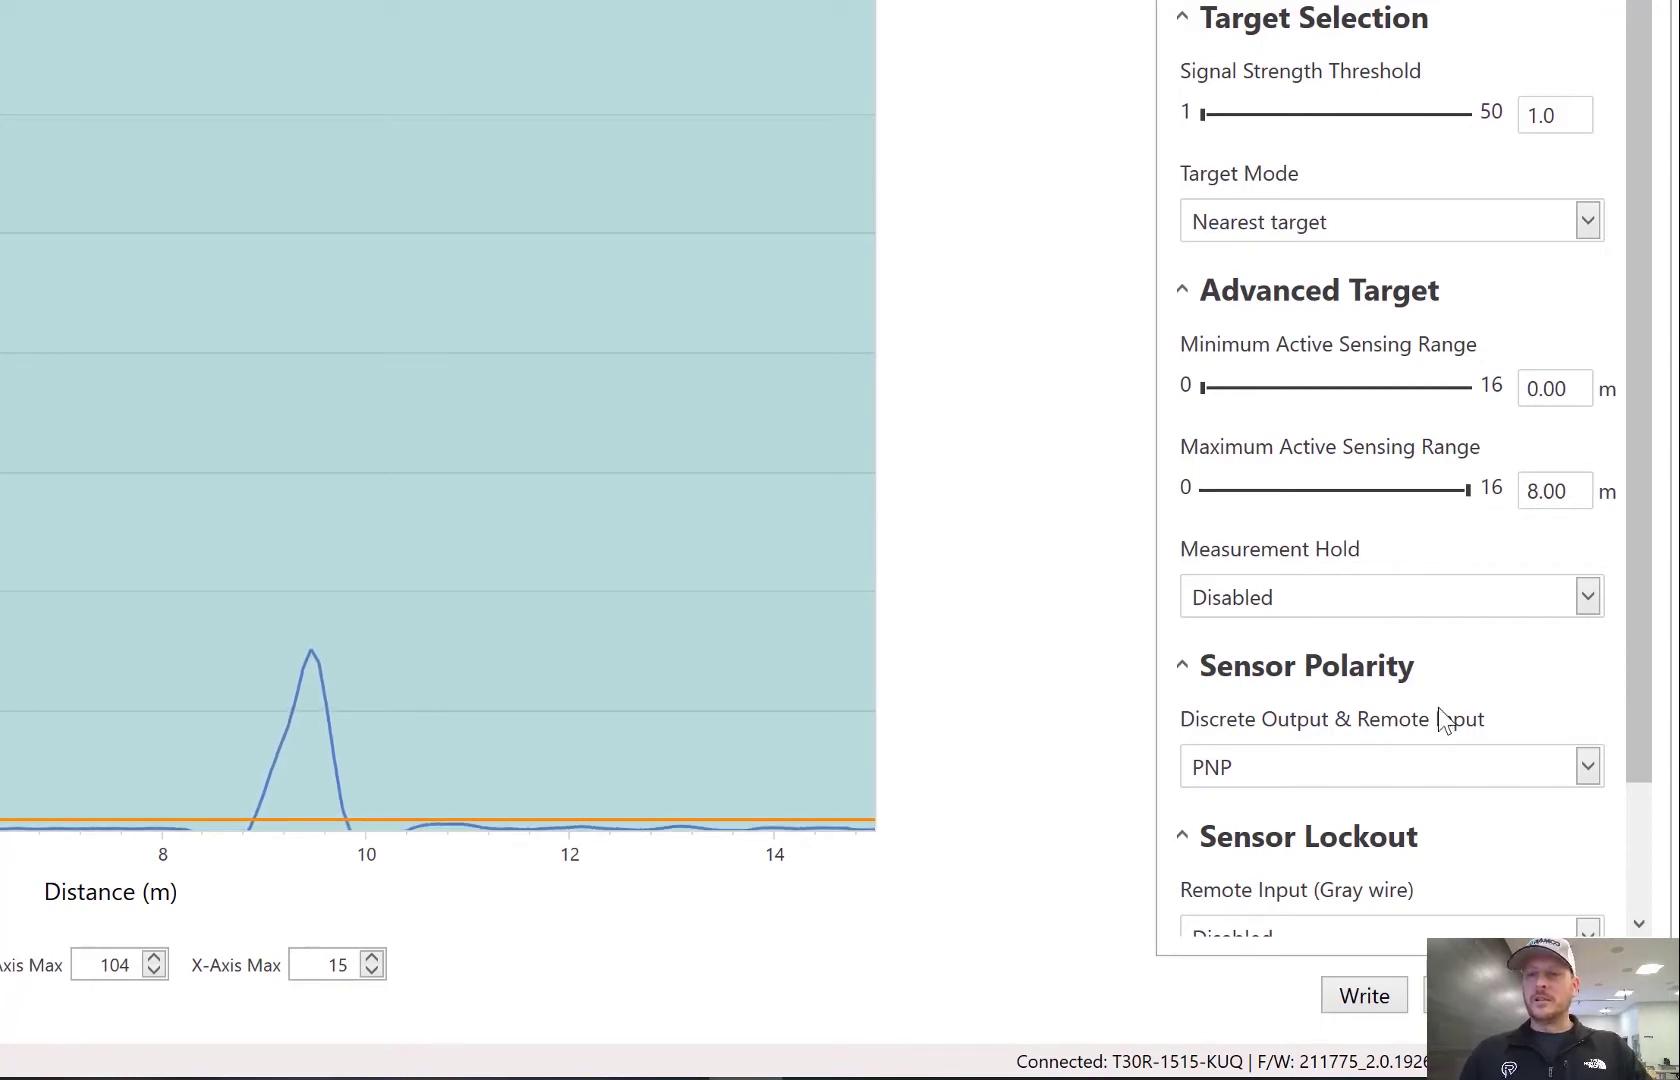
click(1345, 1003)
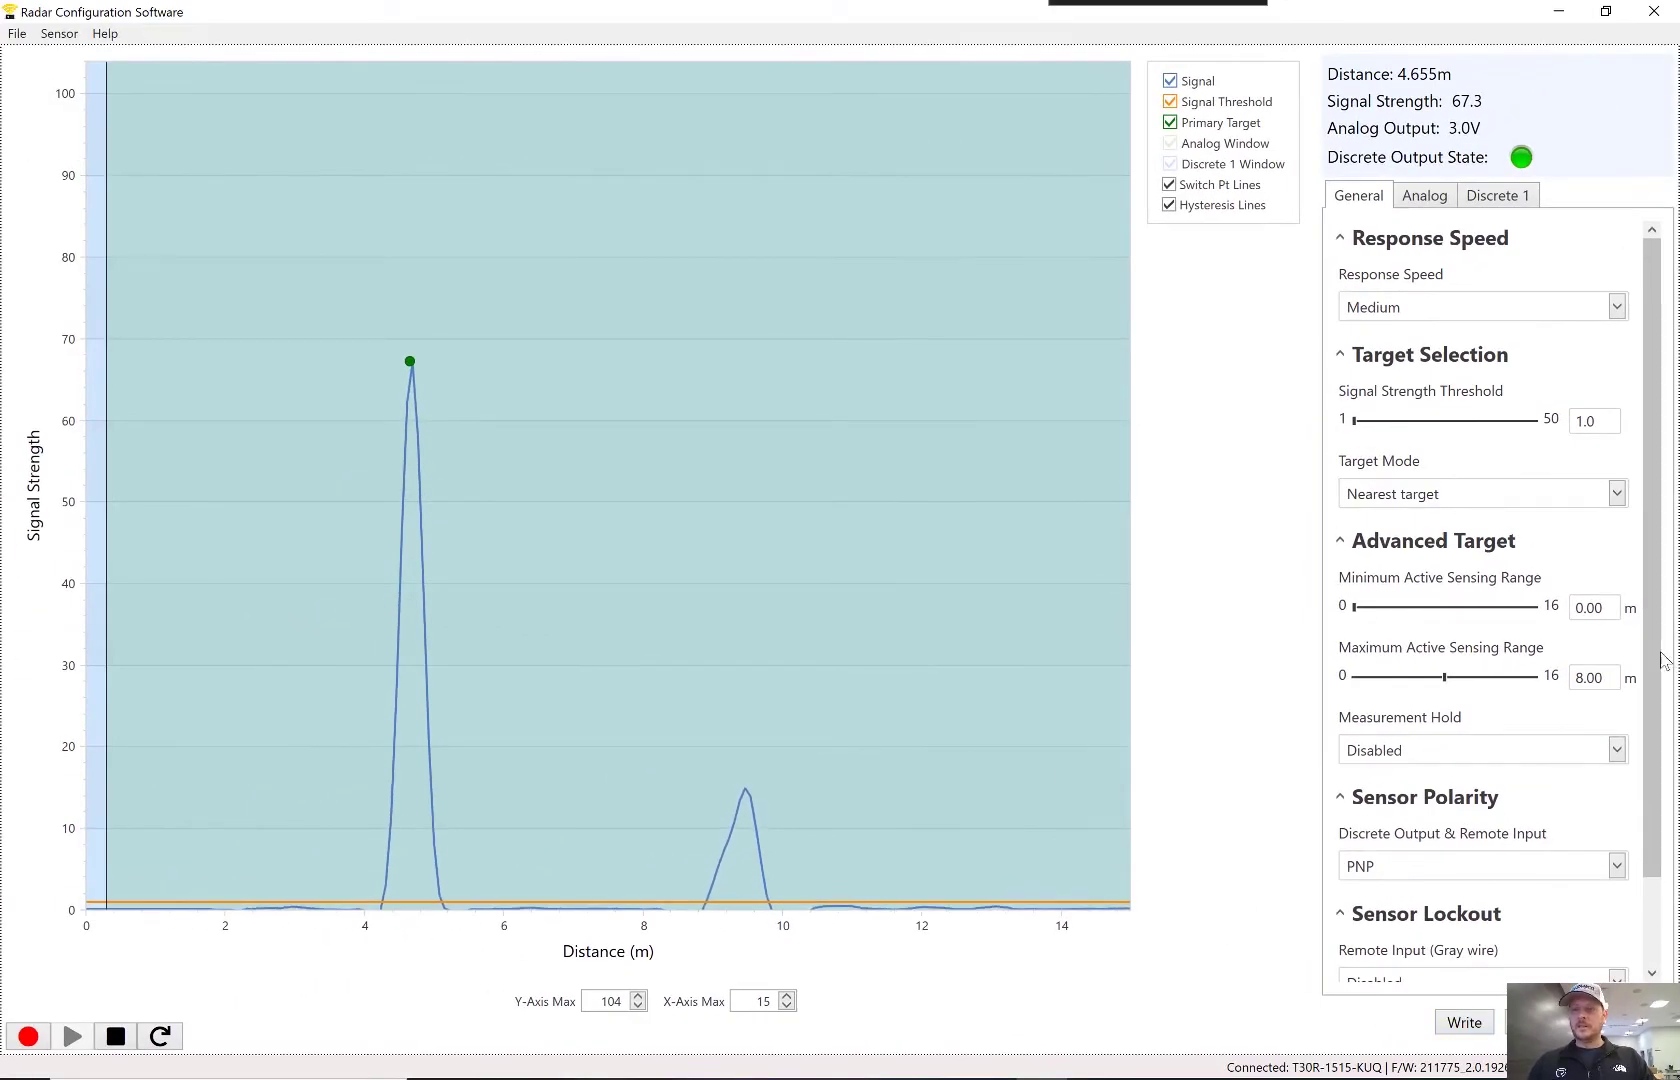
drag(1655, 665, 1643, 775)
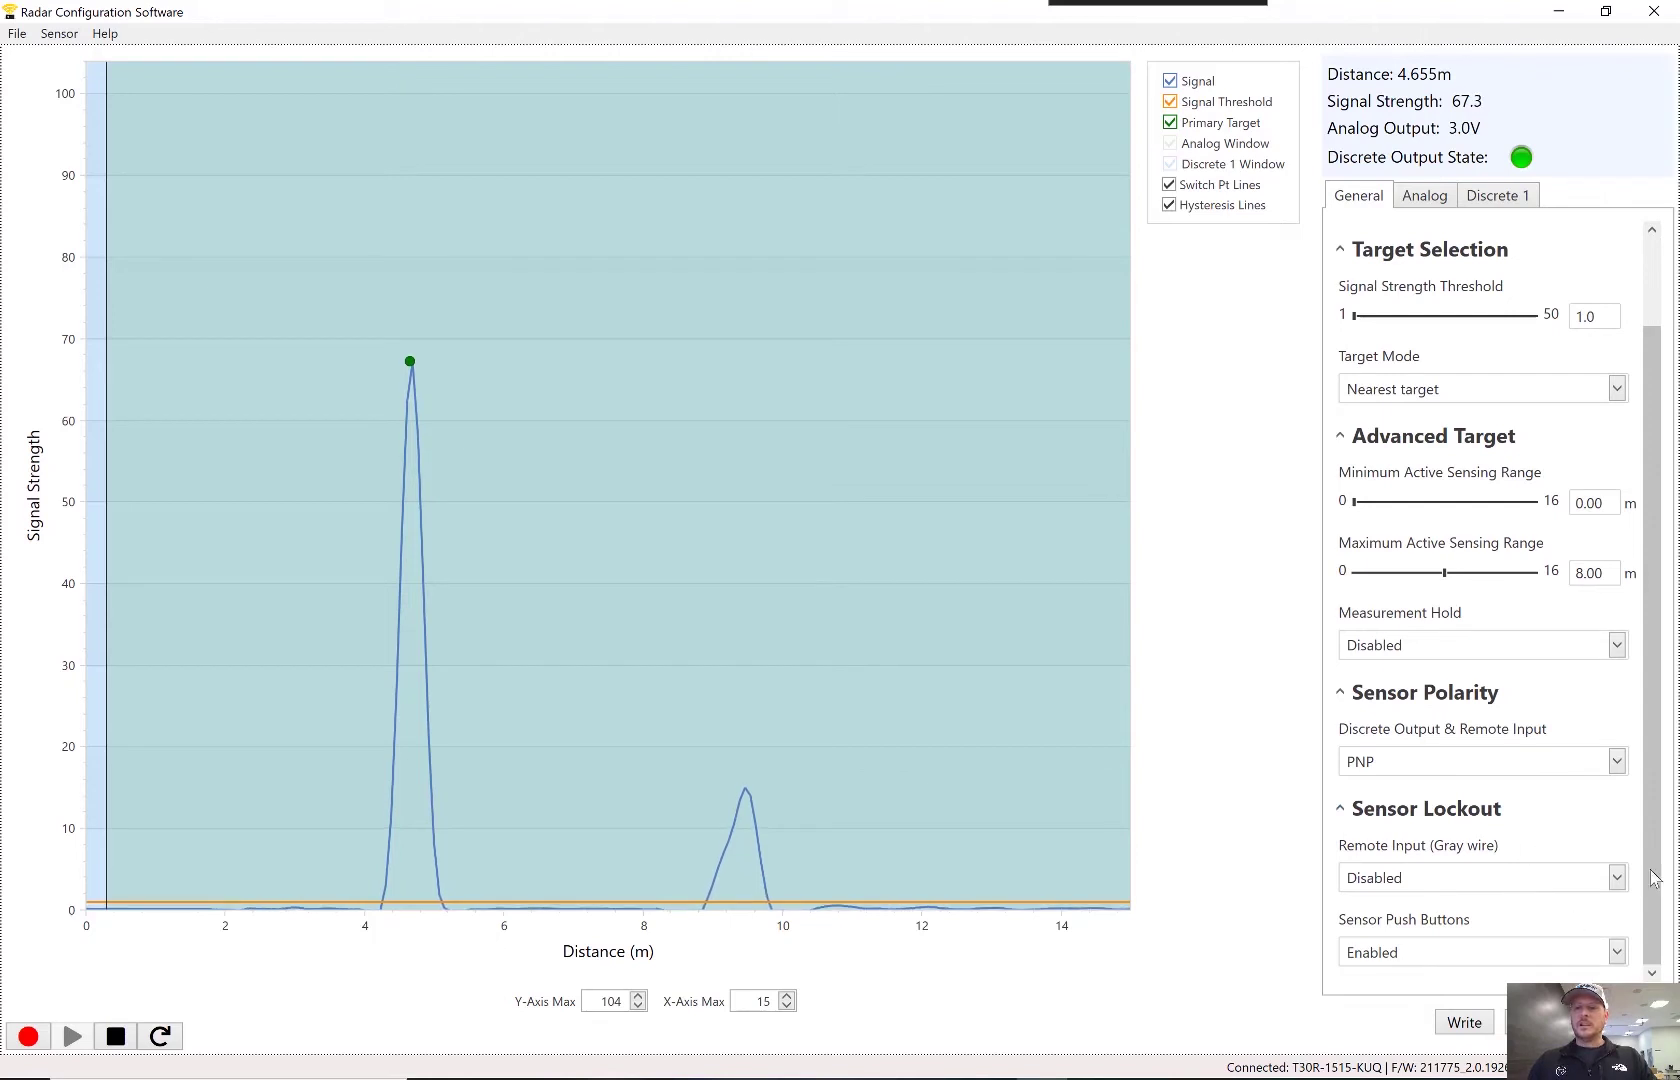
drag(1653, 866, 1648, 708)
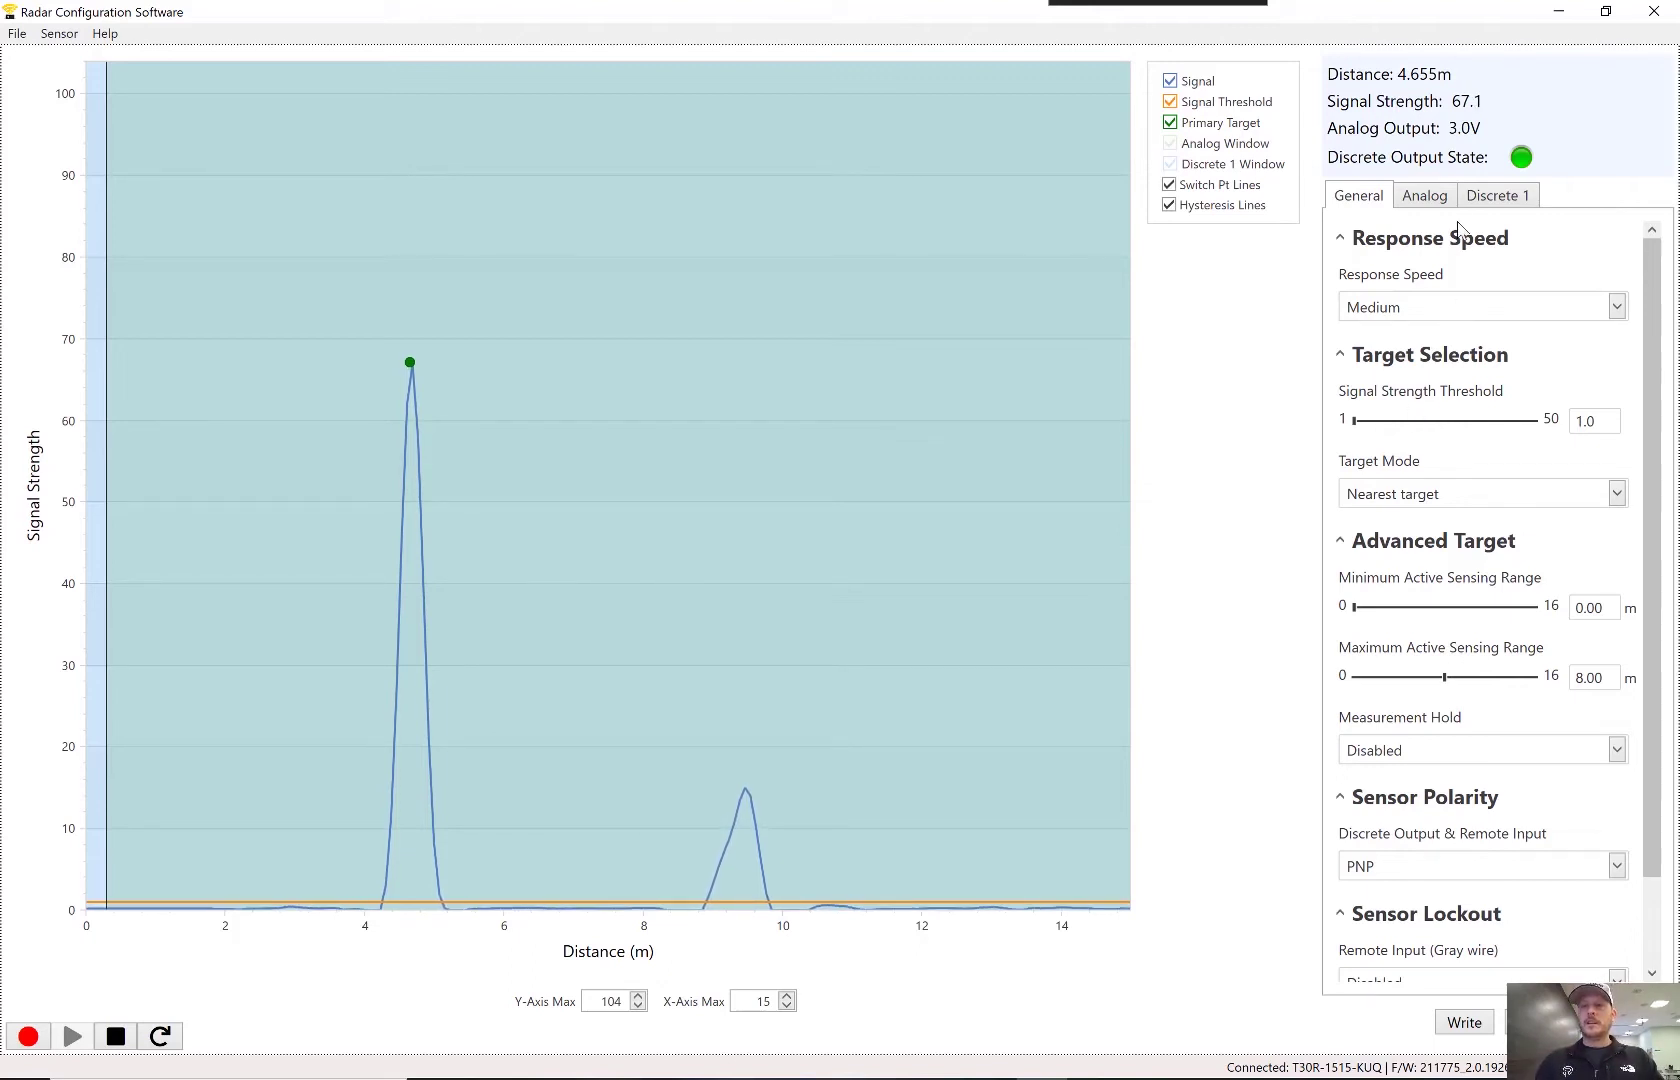
click(1428, 197)
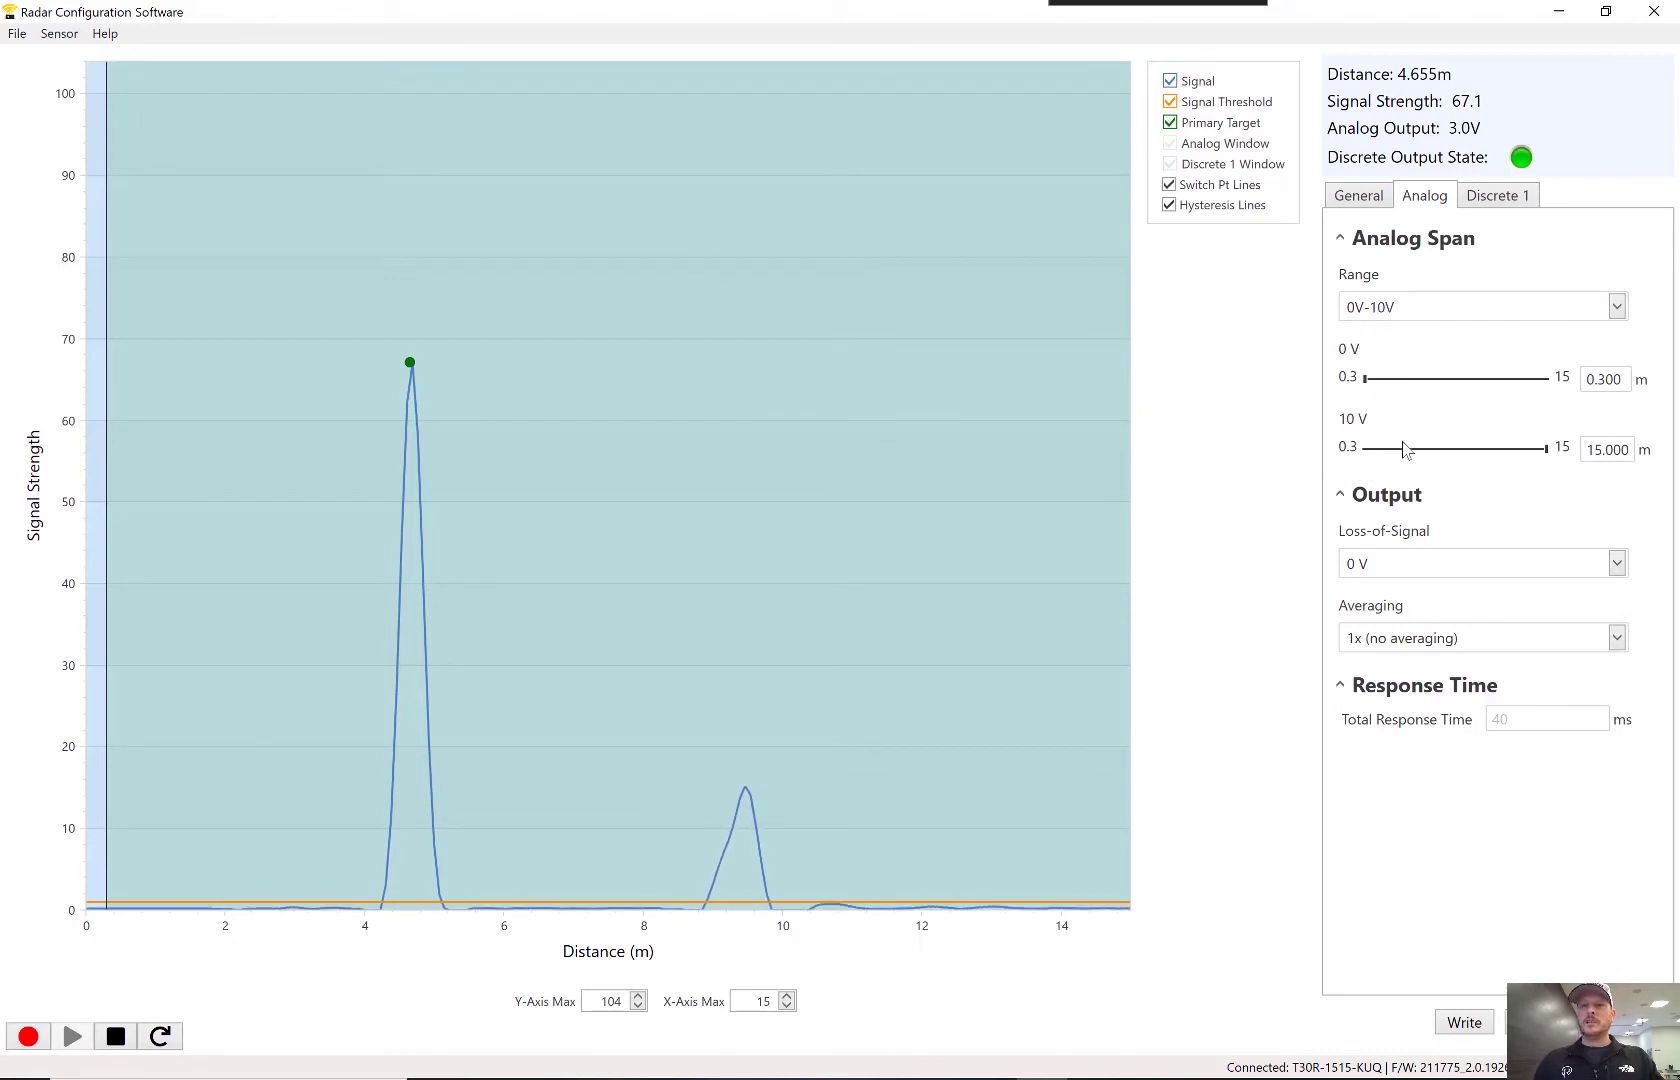
click(1359, 197)
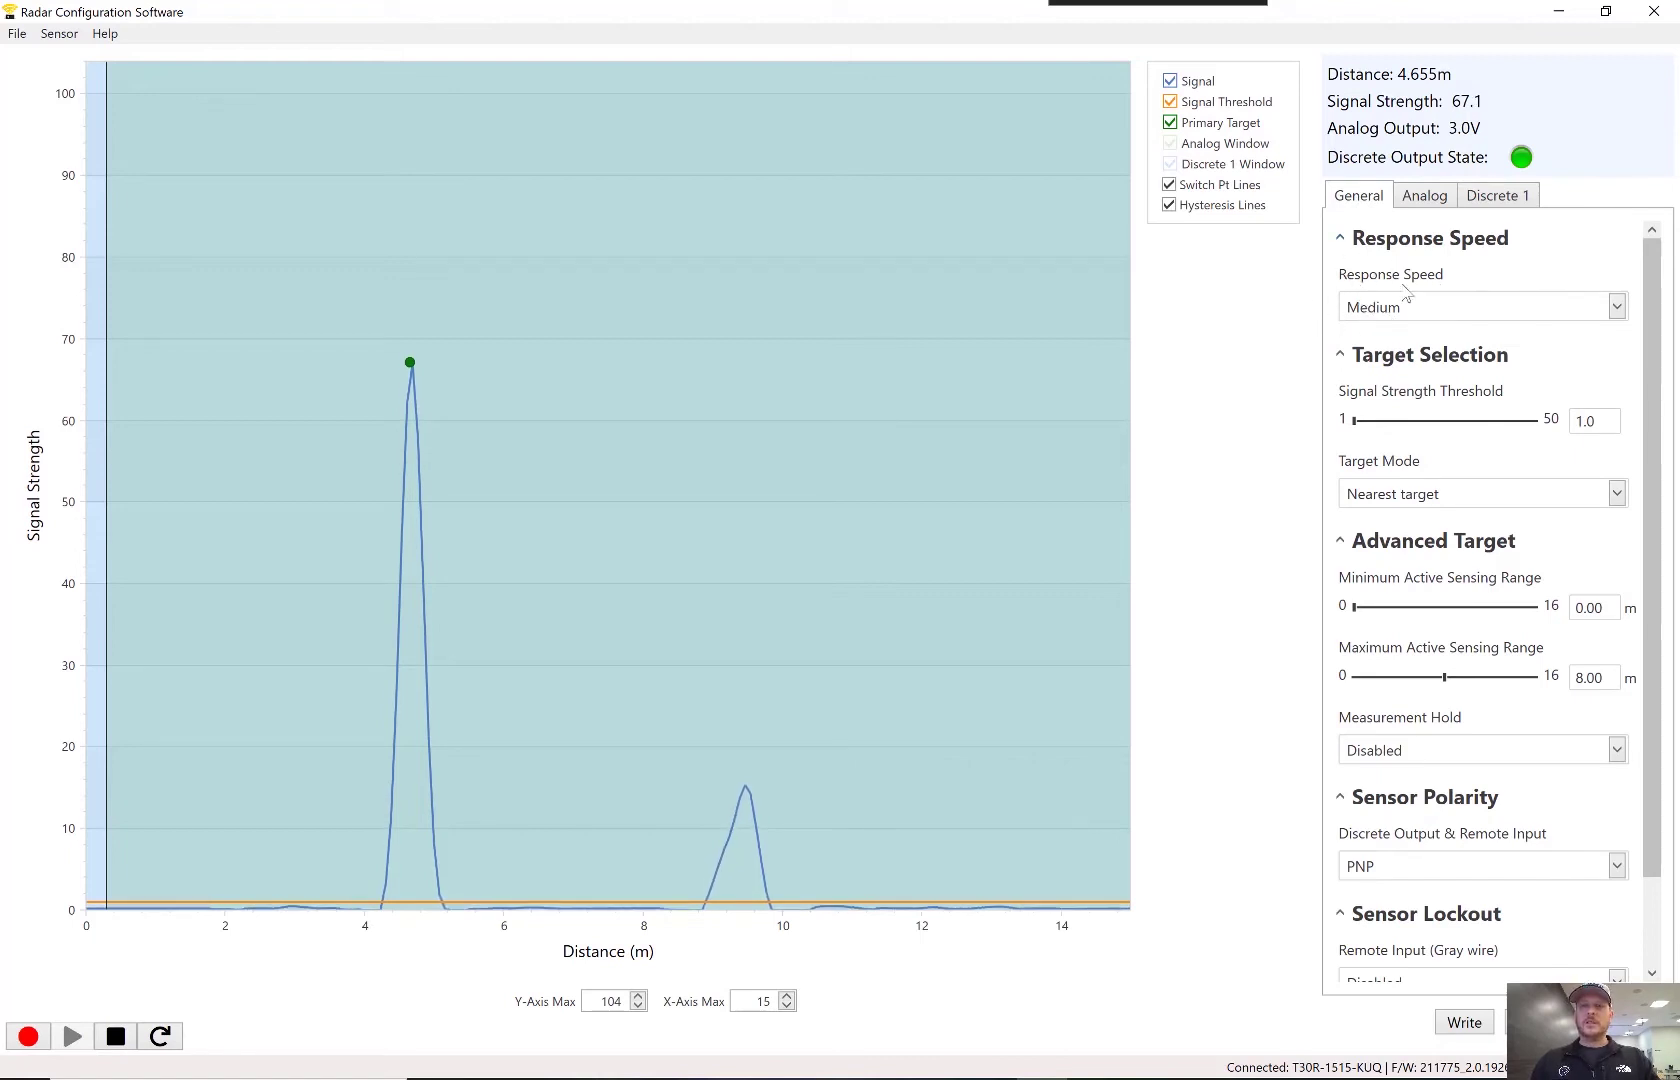
Write a Slow response speed, switch it to Fast, and bring up the Discrete 1 settings.
click(1618, 309)
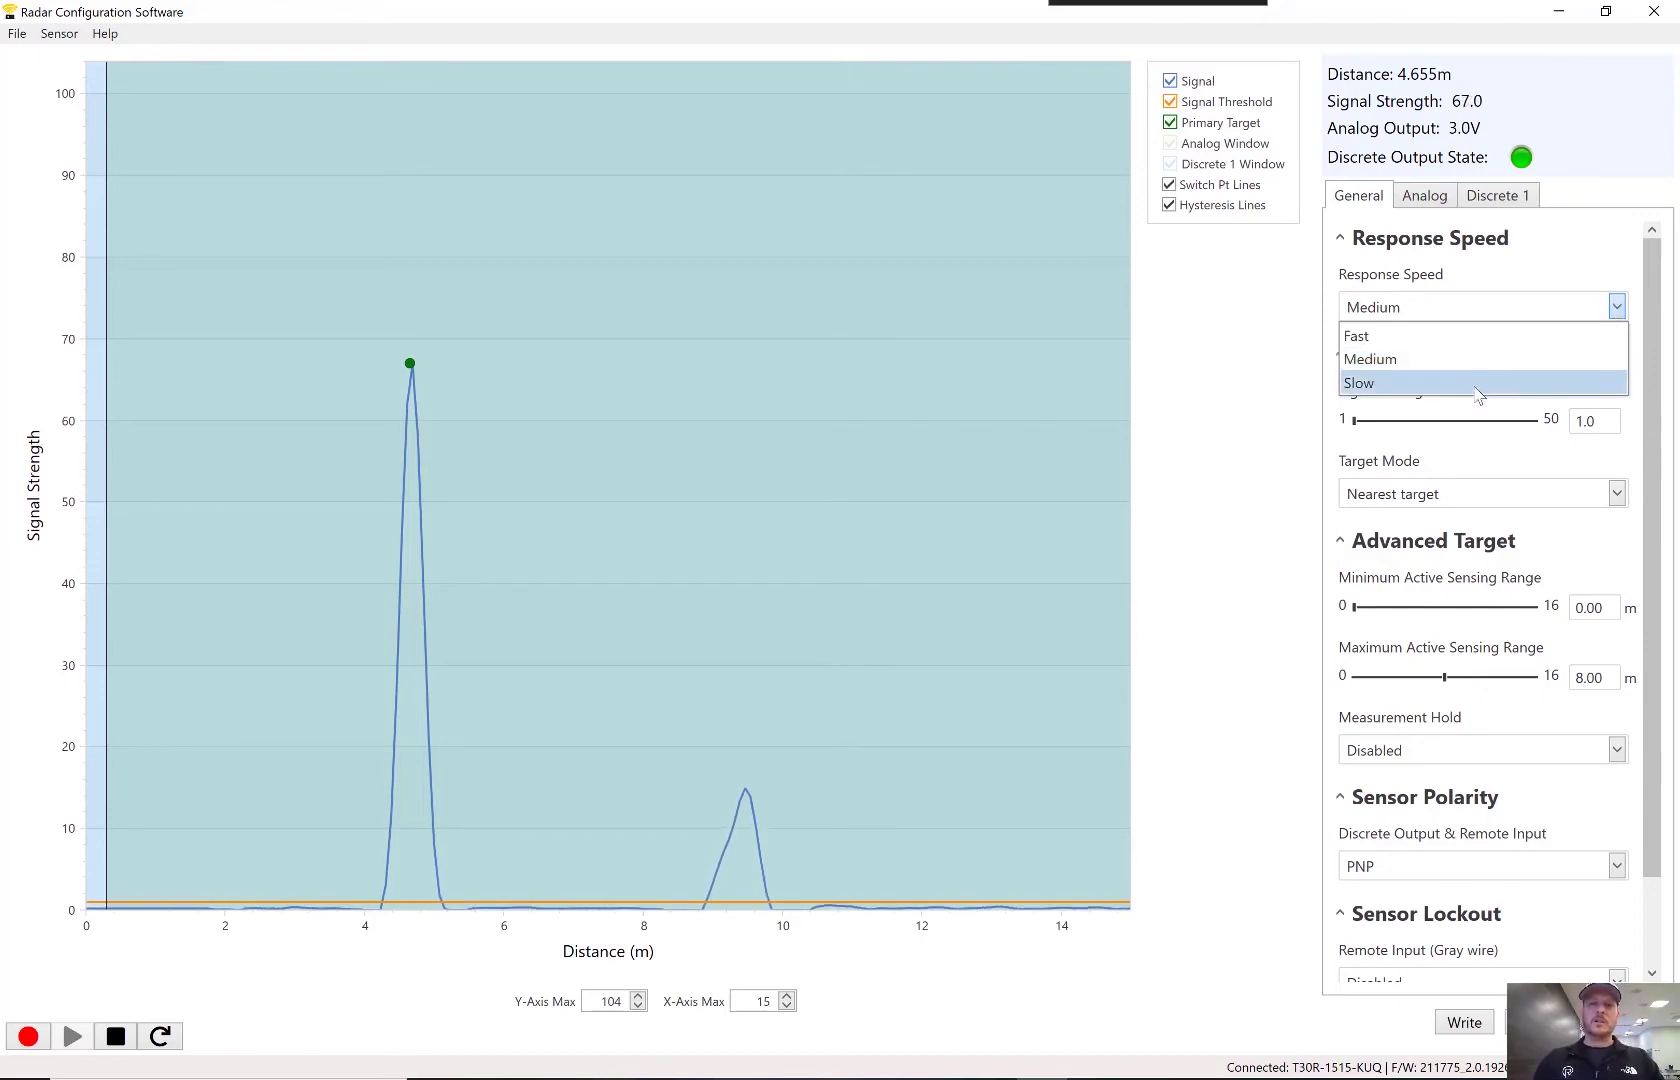
click(1477, 385)
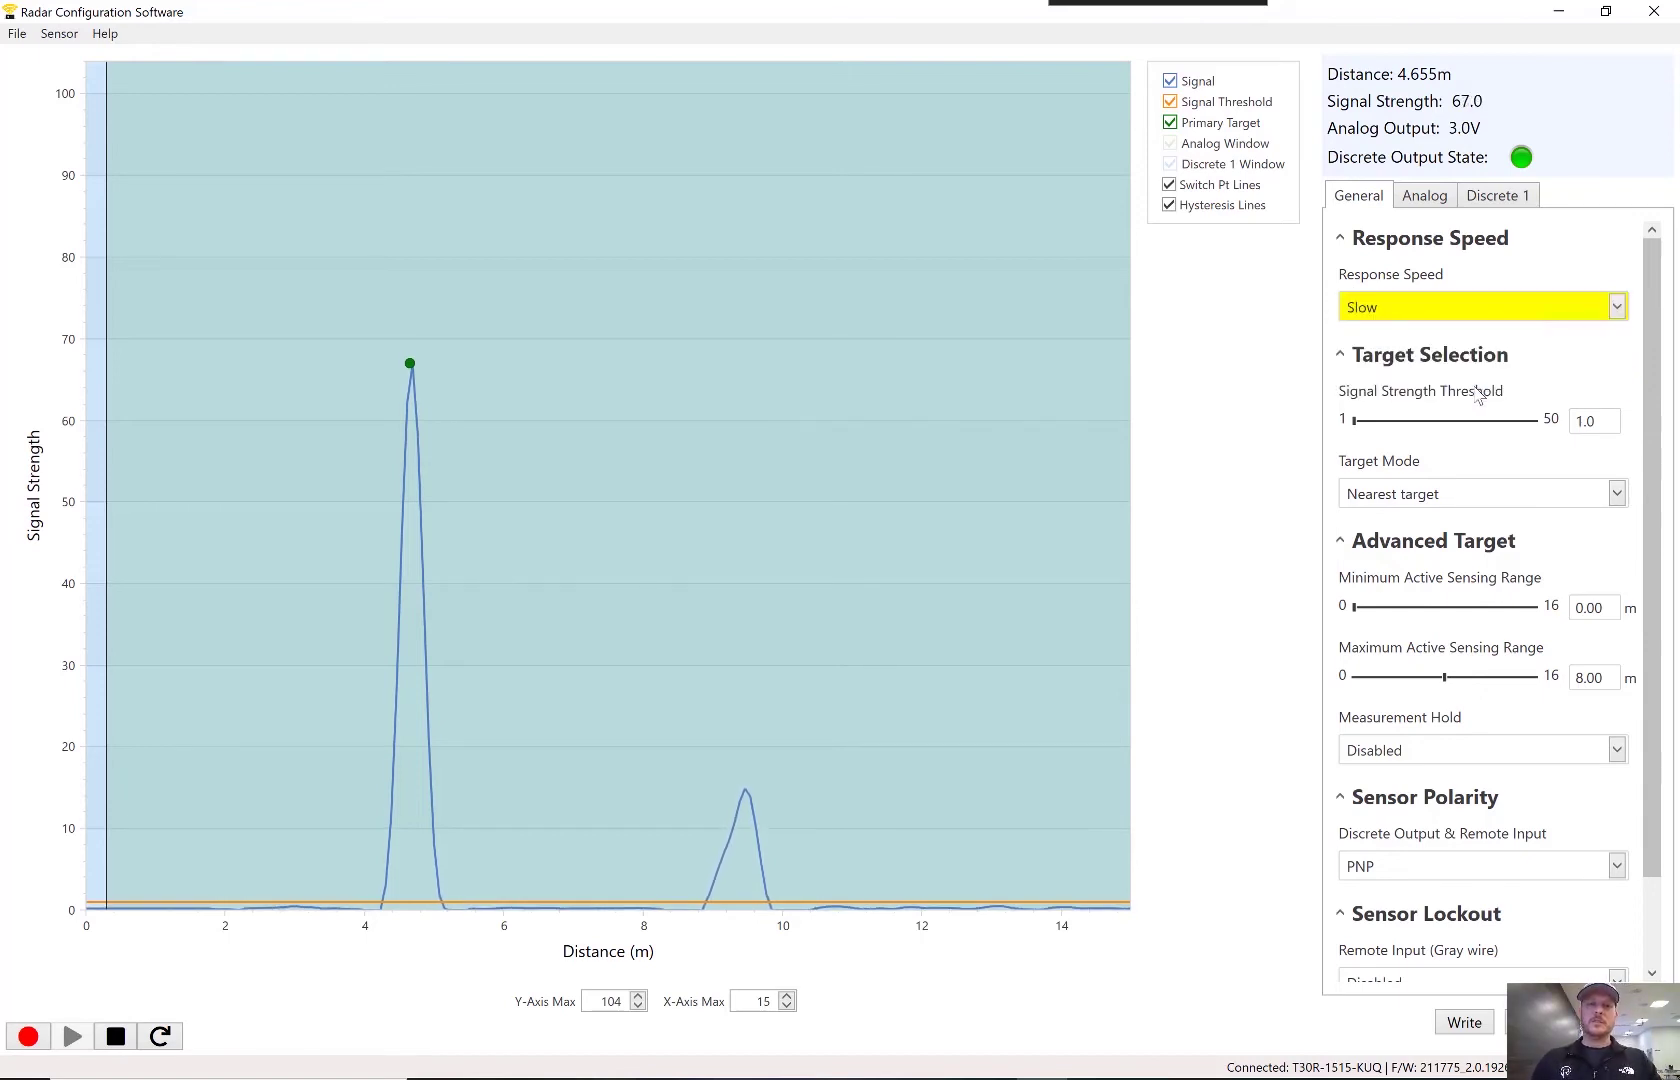
click(1463, 1023)
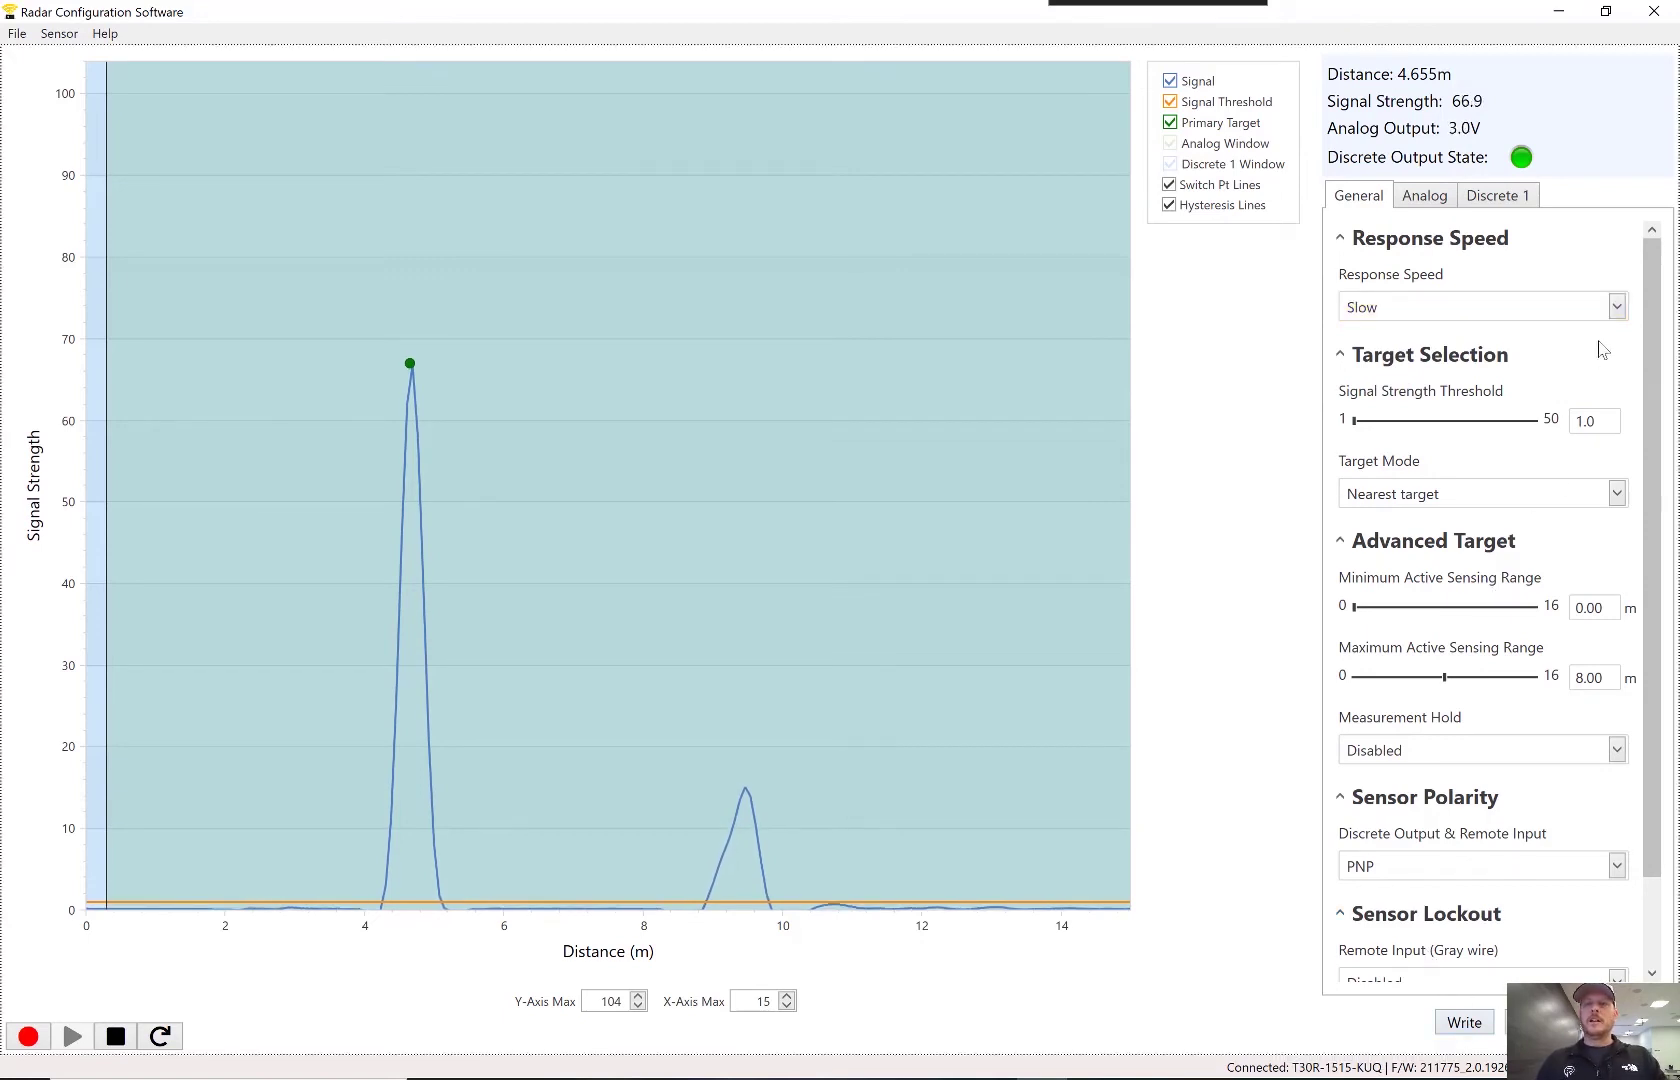
click(1617, 308)
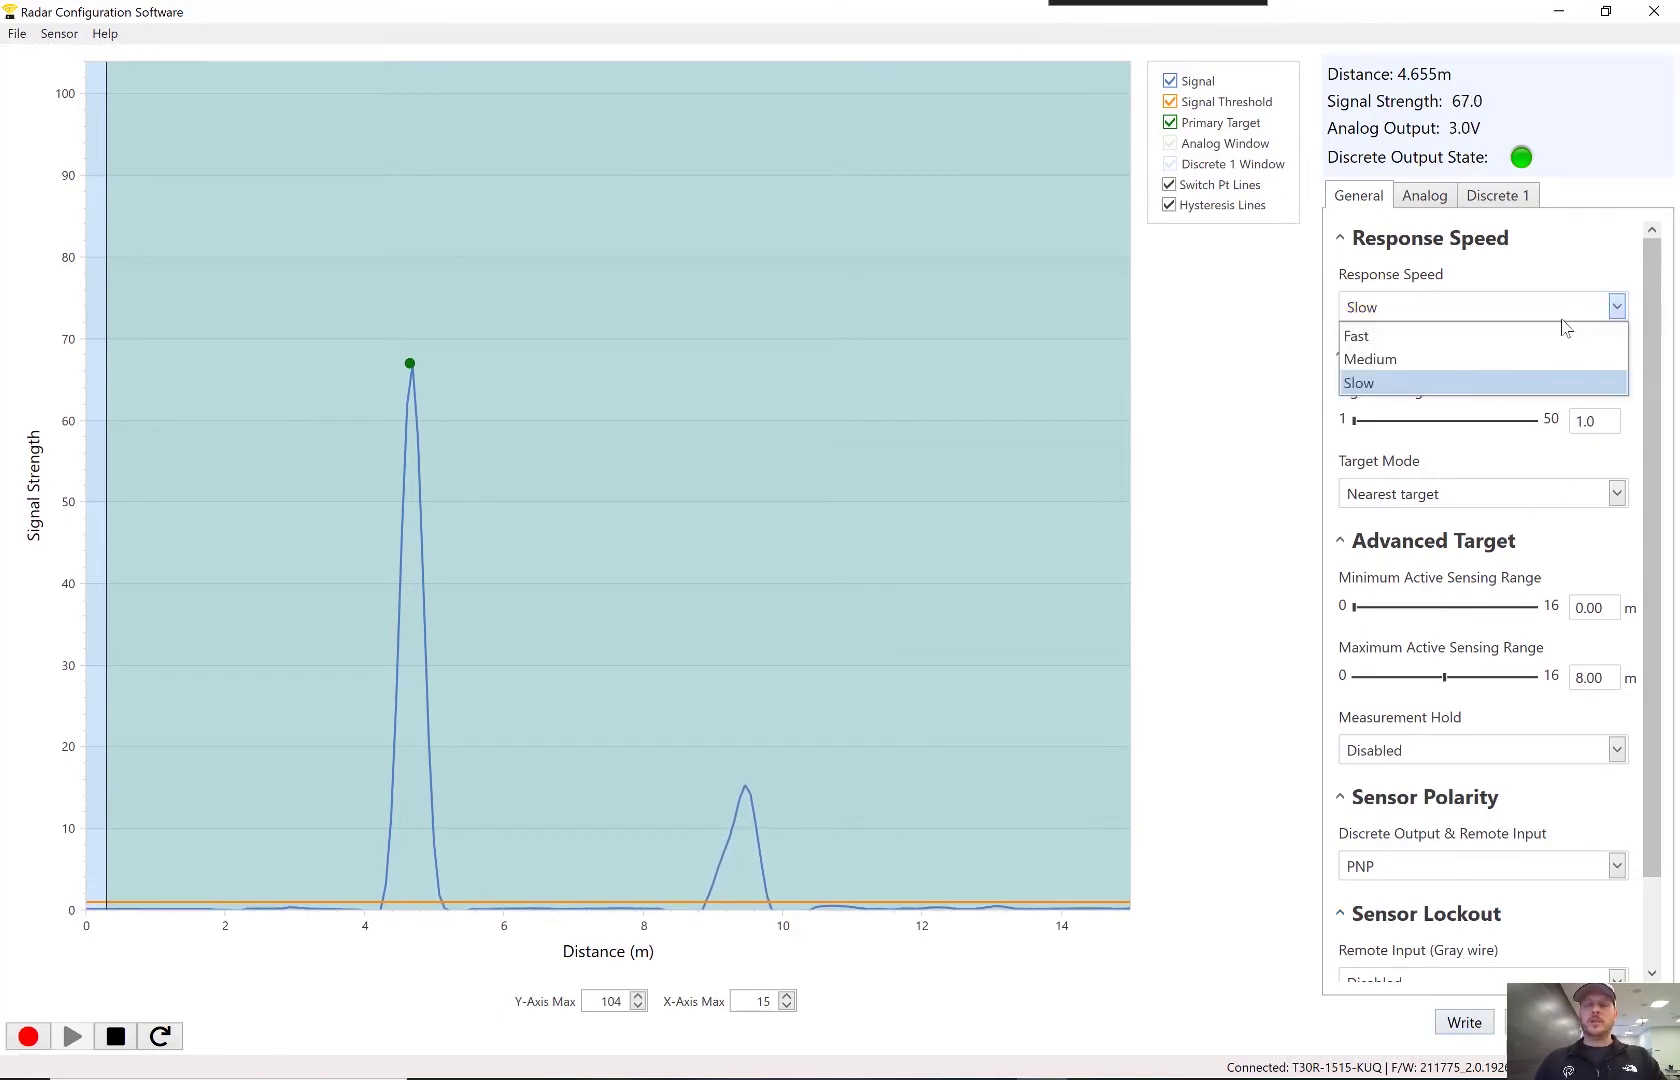
click(1459, 337)
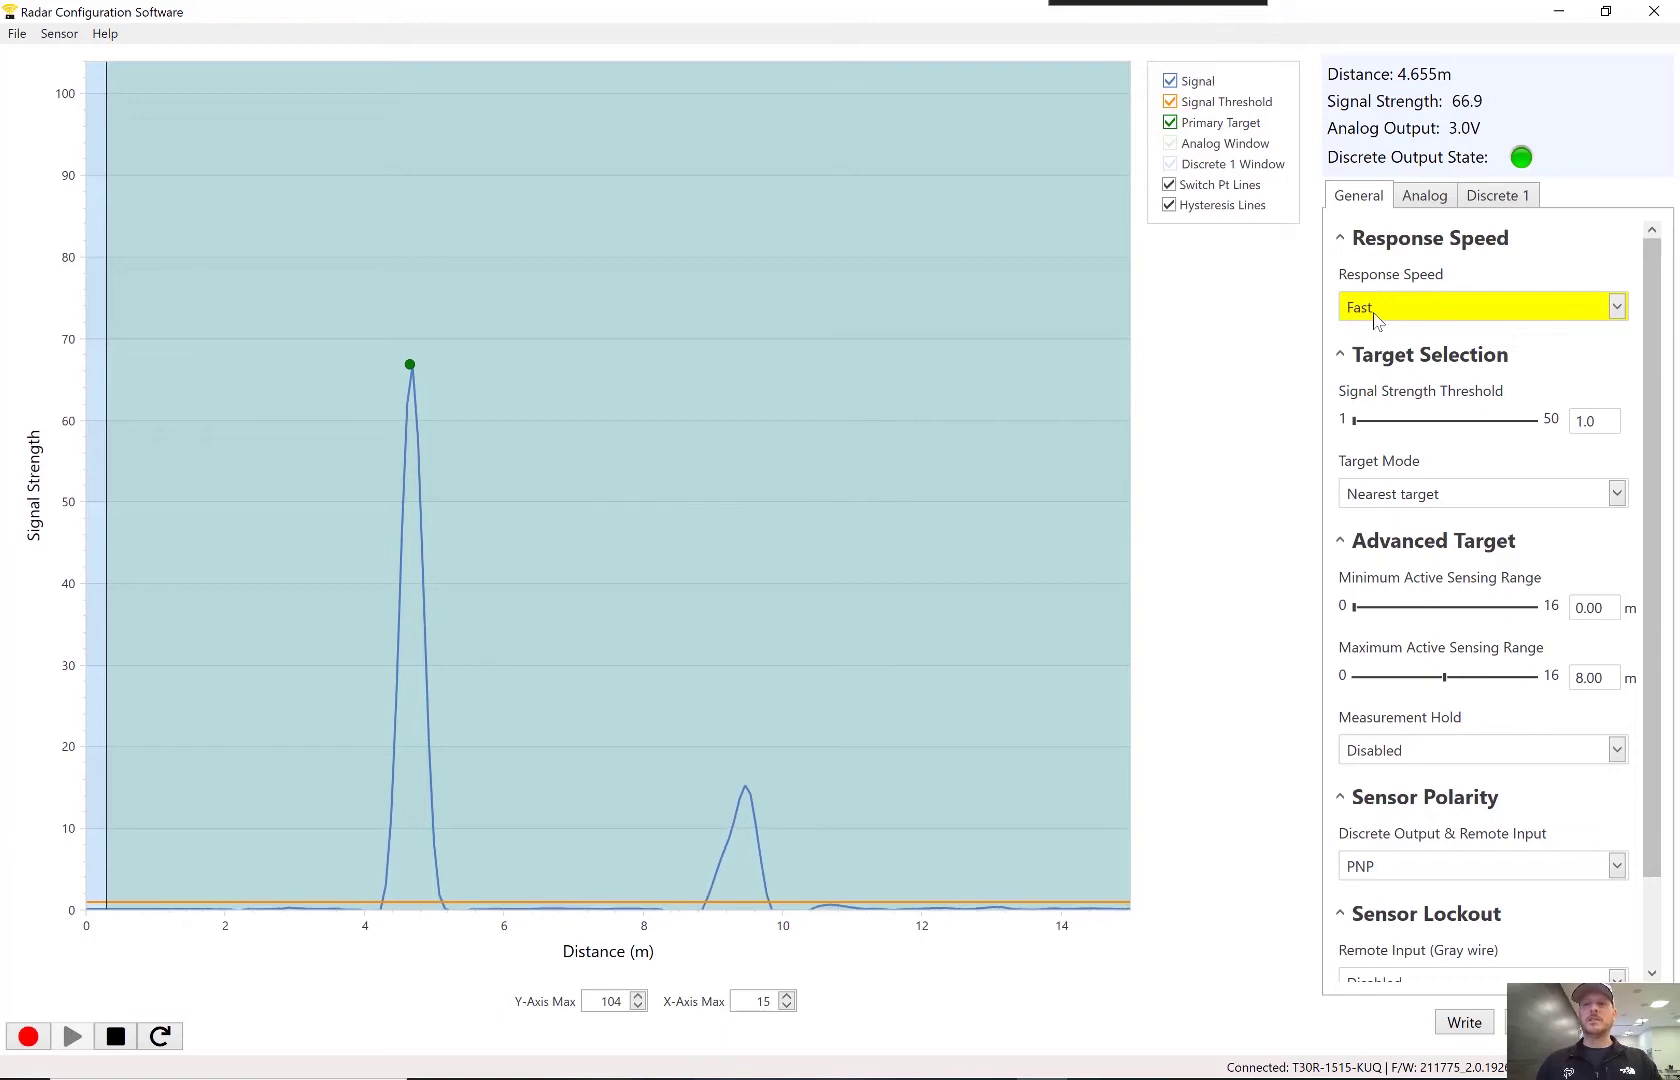
click(1424, 196)
click(1497, 197)
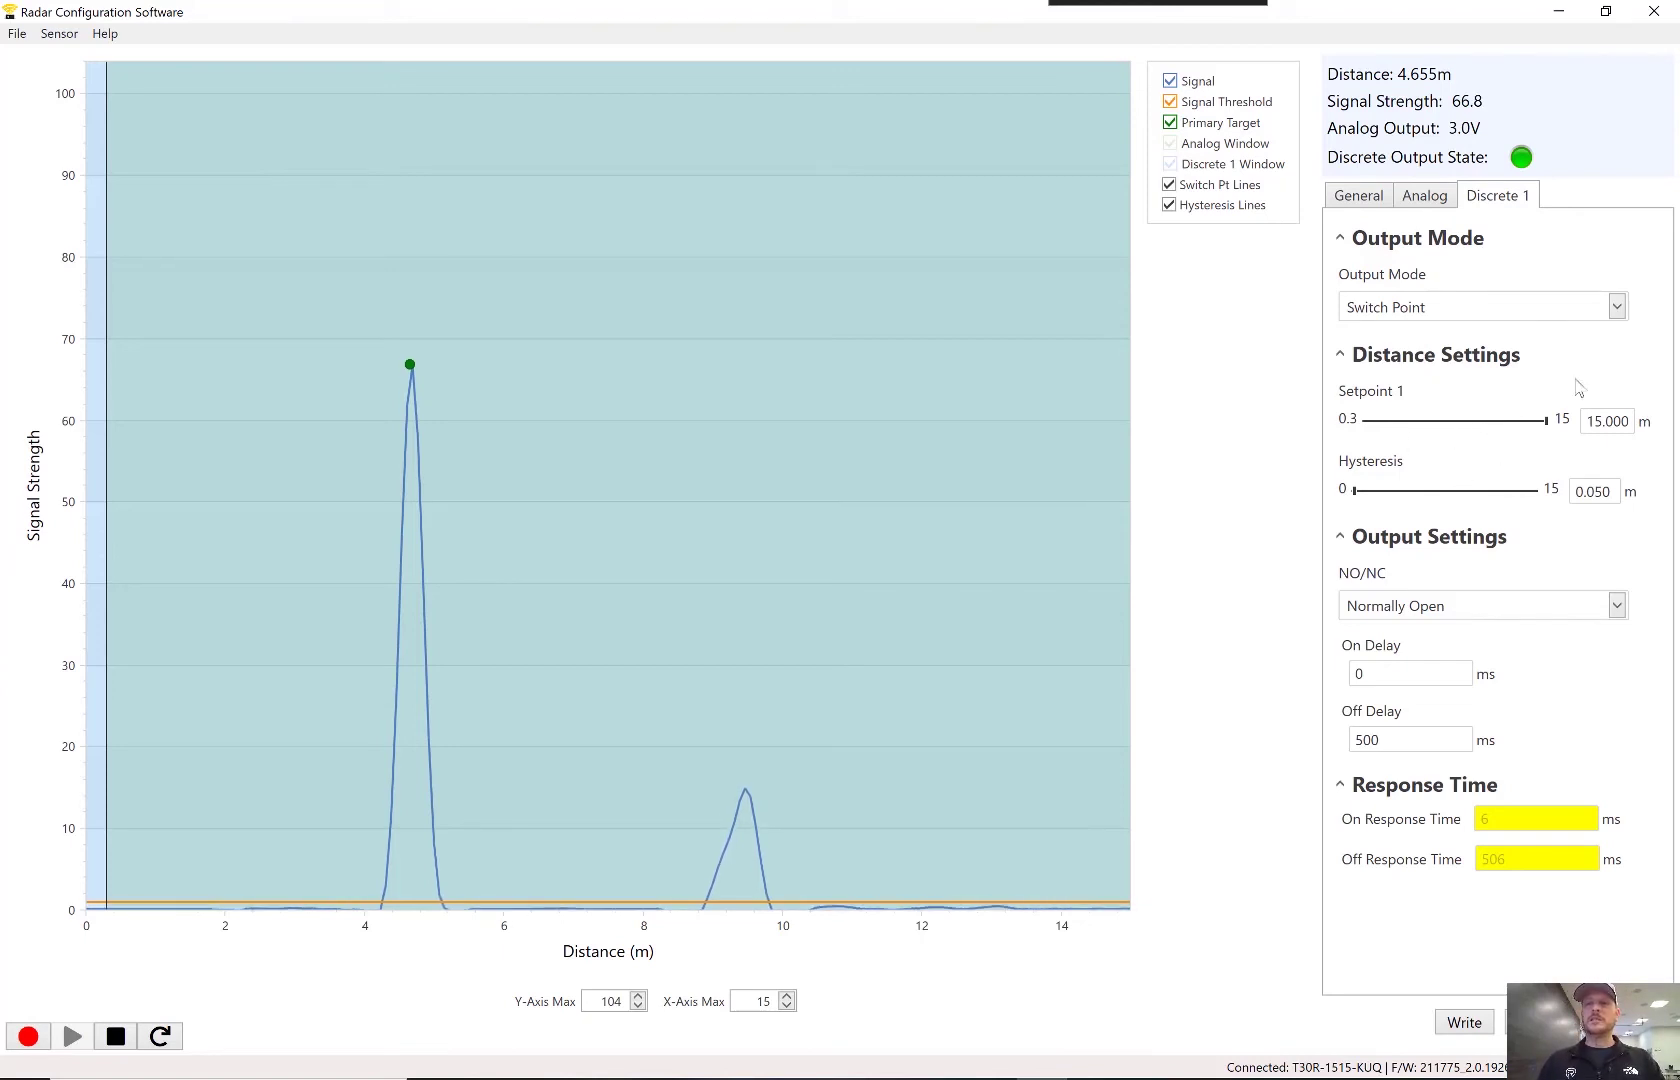
Set Discrete 1 Output Mode to Window with setpoints 4.500 m and 8.000 m.
click(1617, 308)
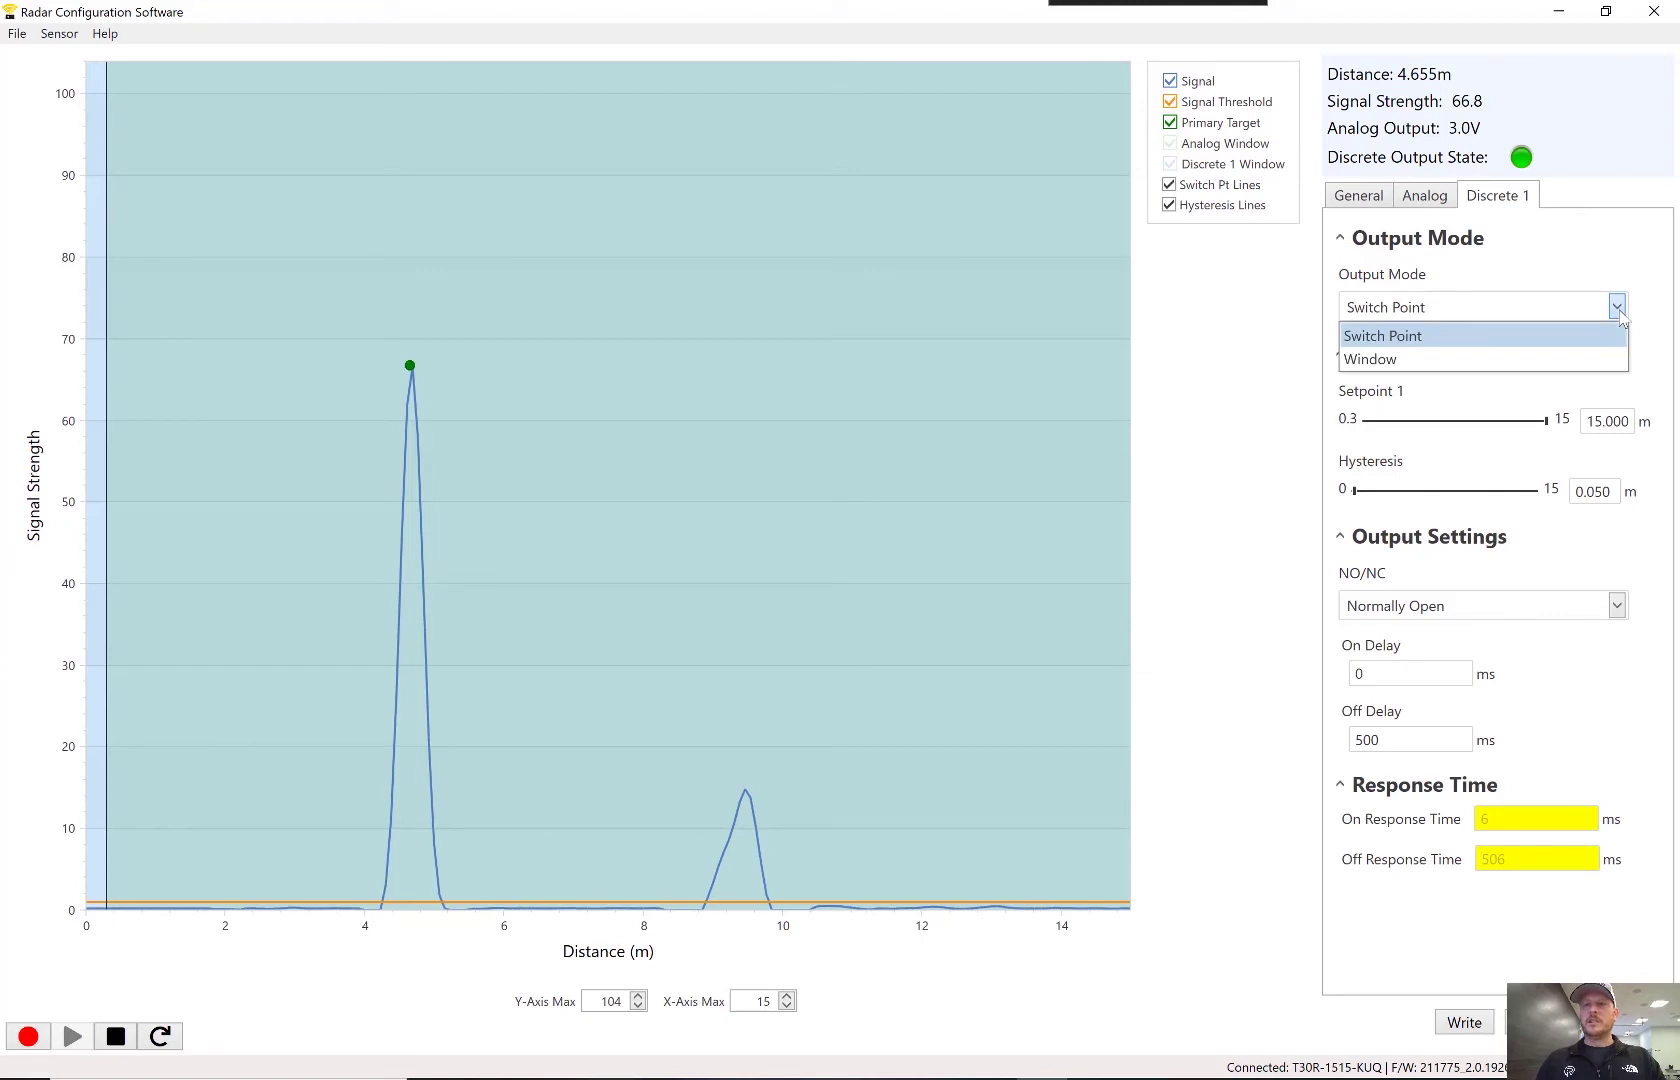
click(1559, 363)
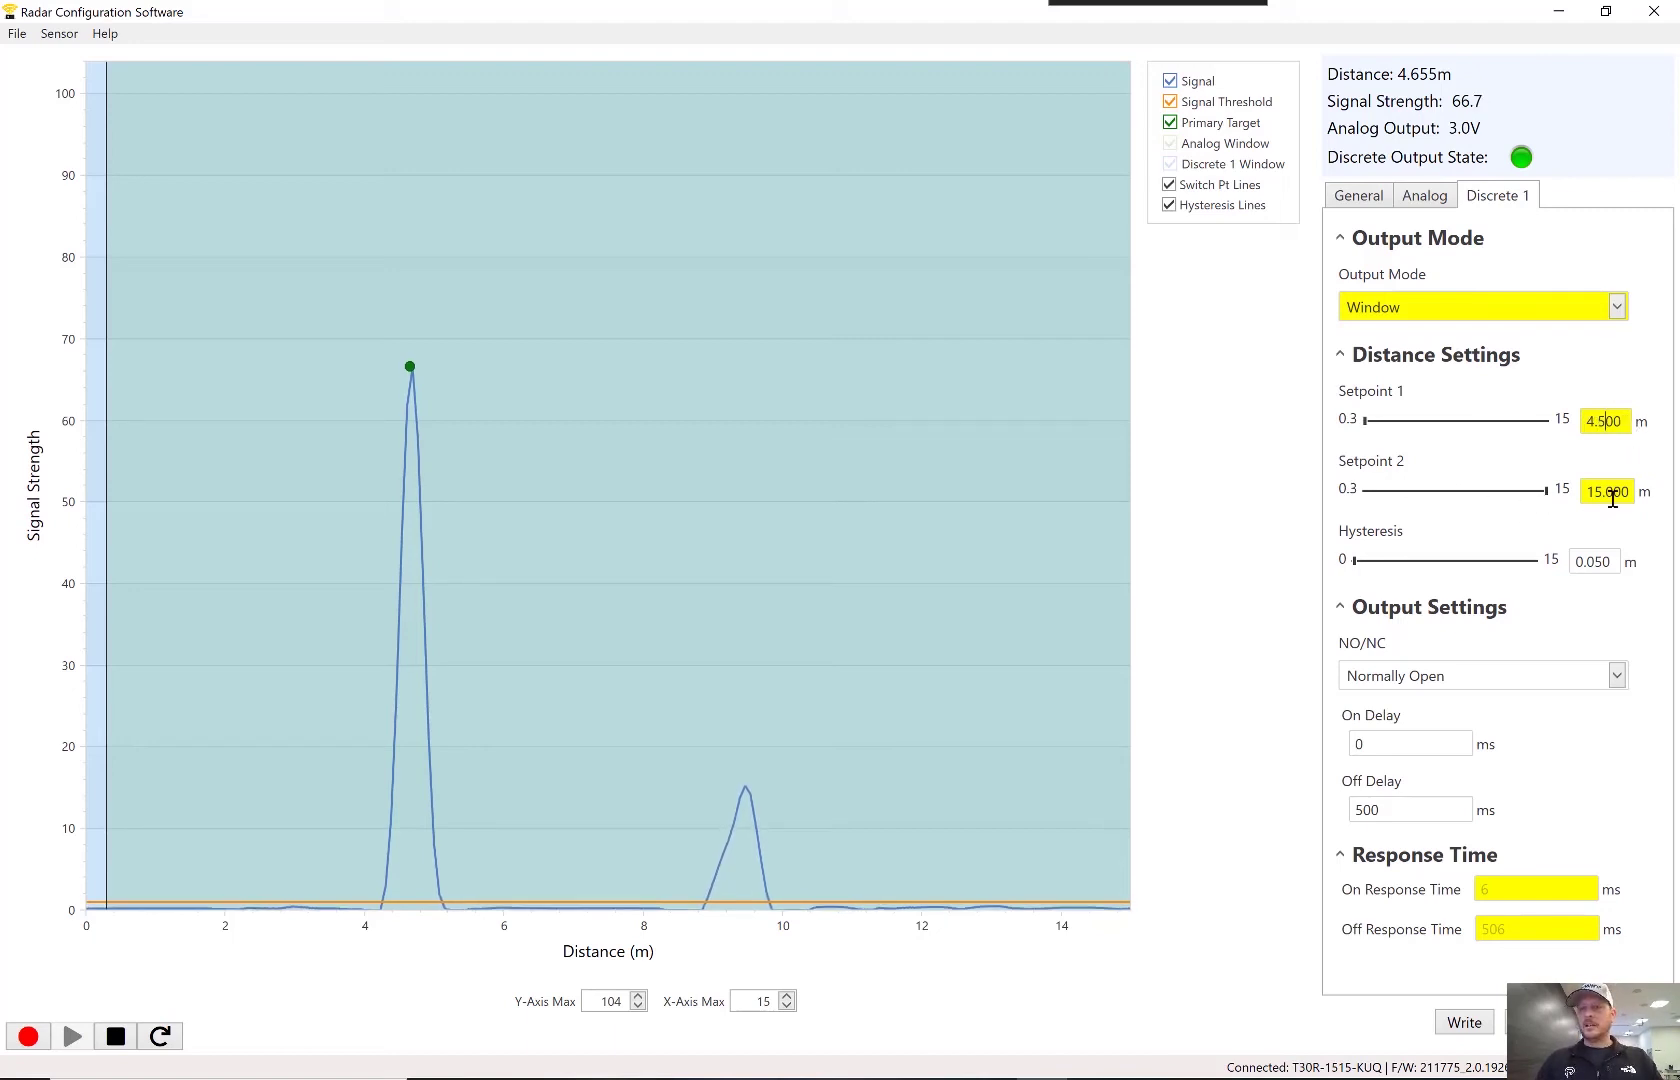
click(1603, 495)
key(BackSpace)
key(BackSpace)
text(0)
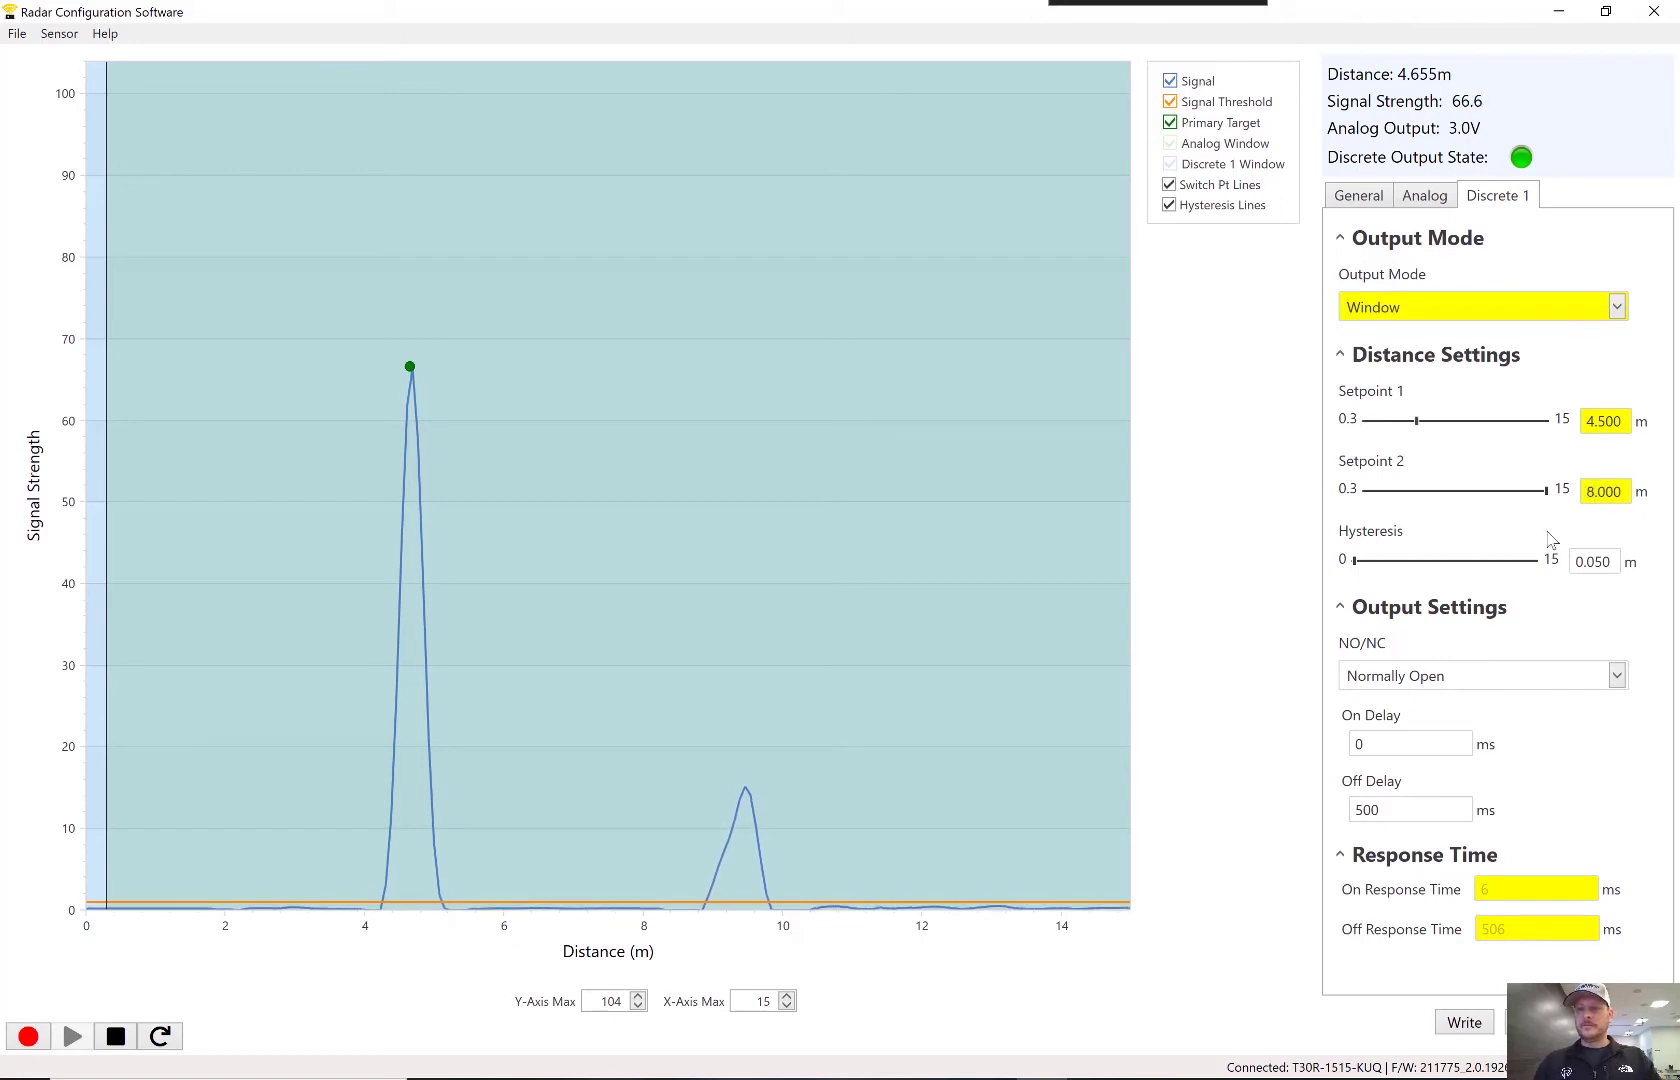
key(Tab)
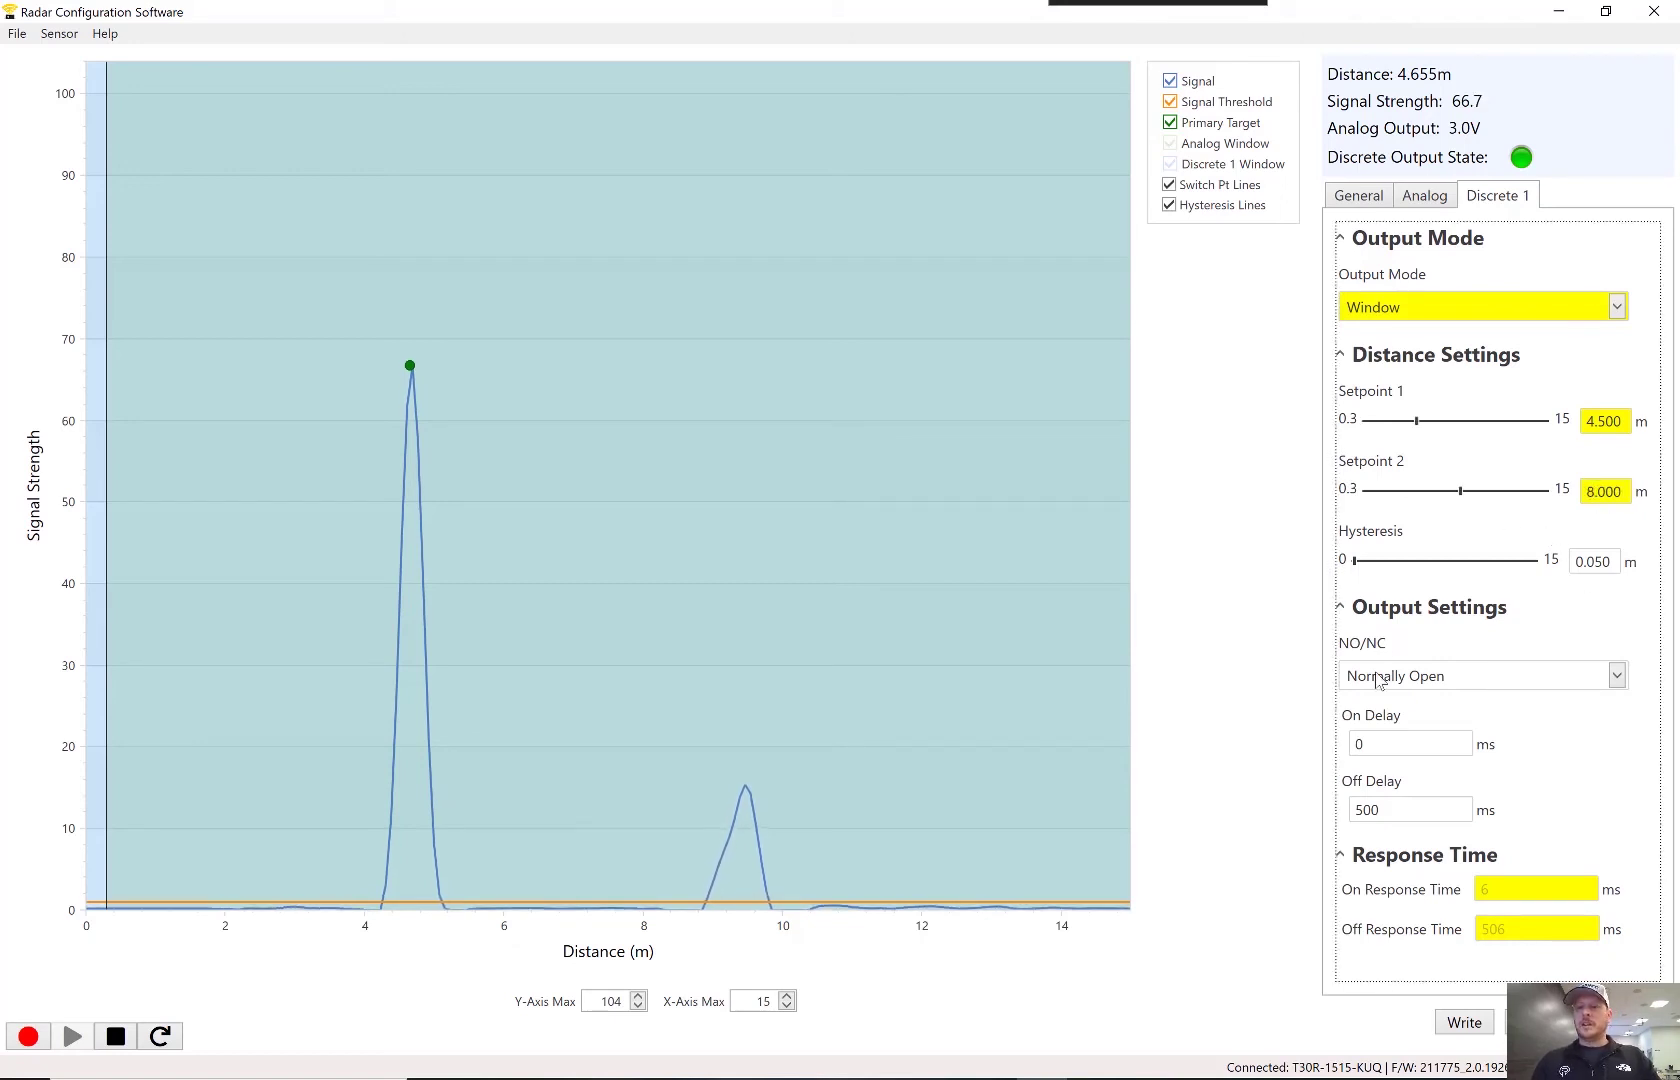
click(1387, 812)
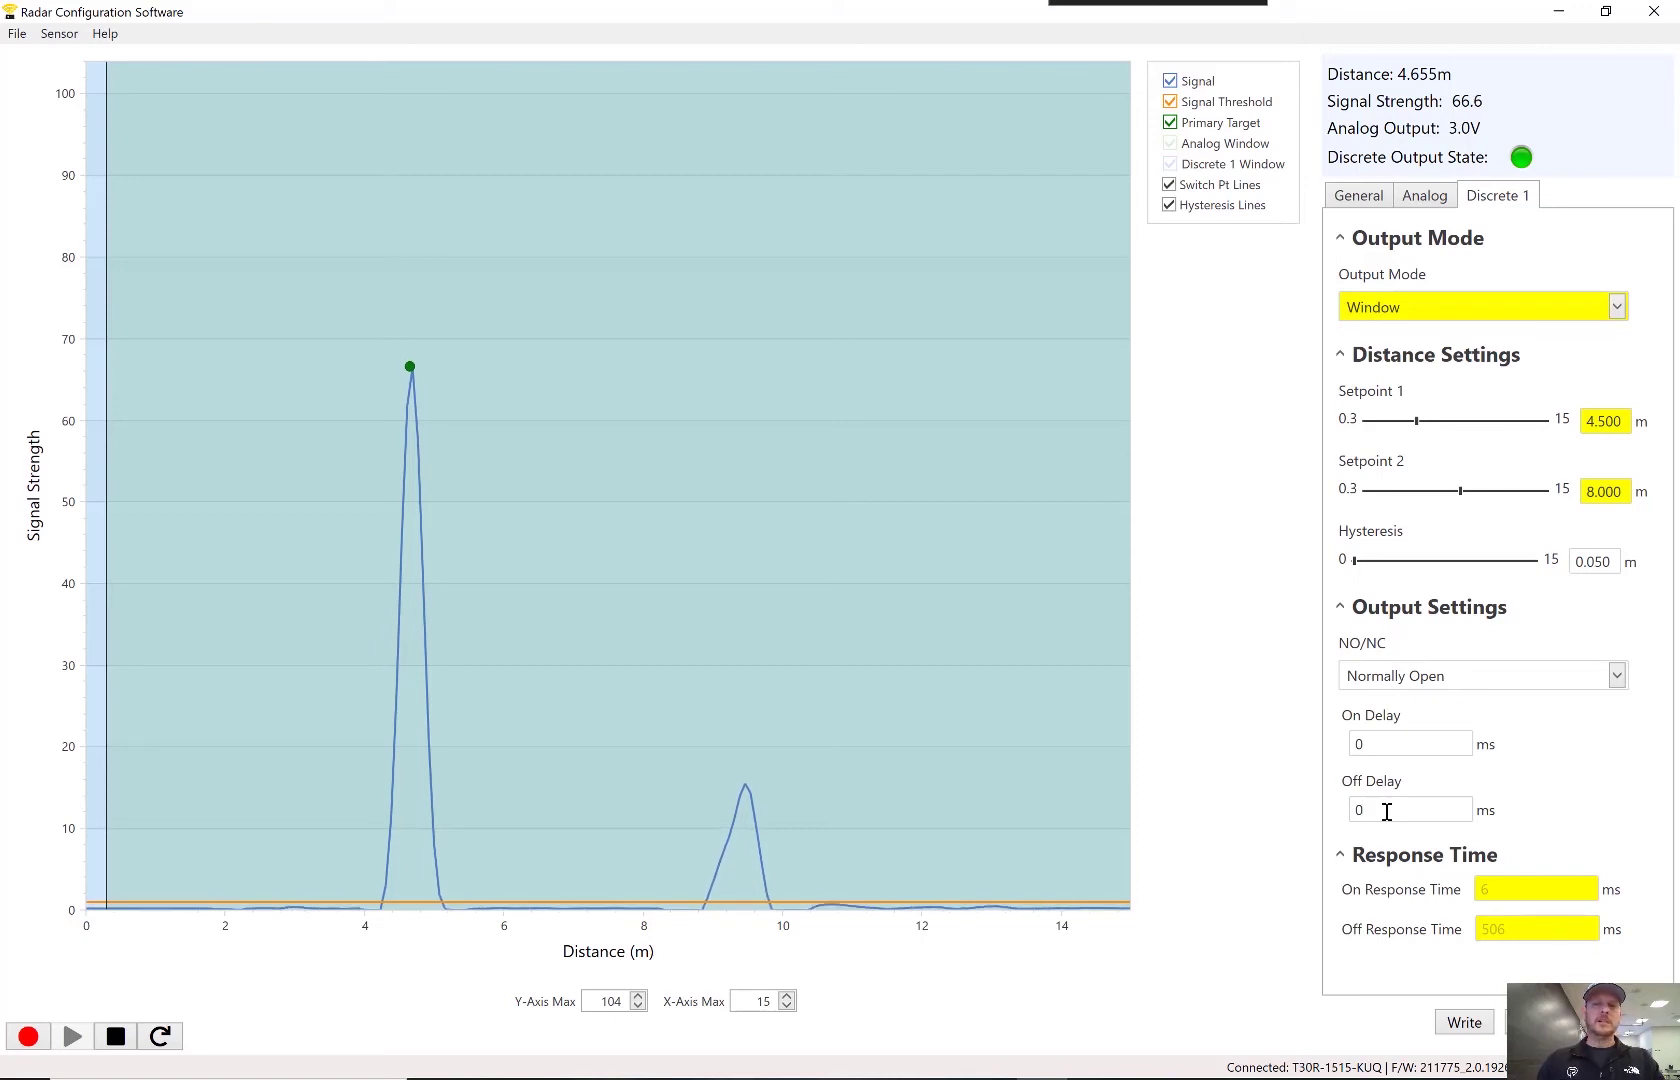
Enter a 100 ms Off Delay for Discrete 1 and write the settings to the sensor.
click(1387, 812)
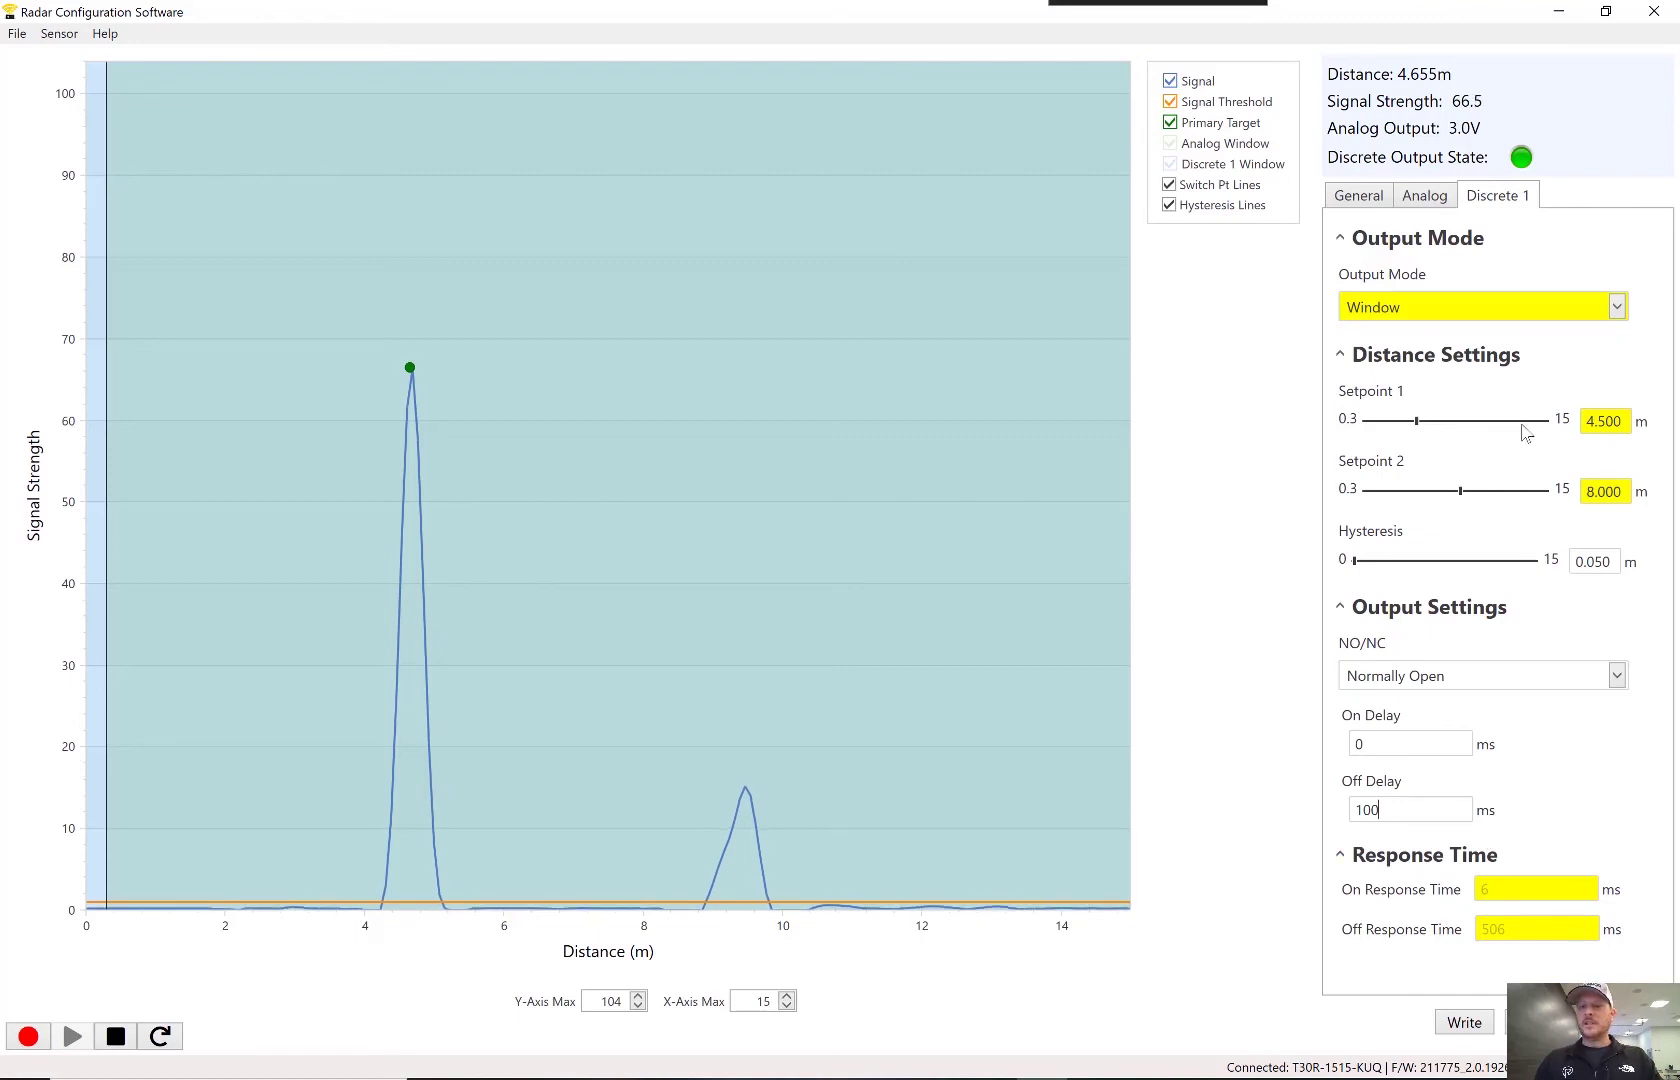
click(1464, 1023)
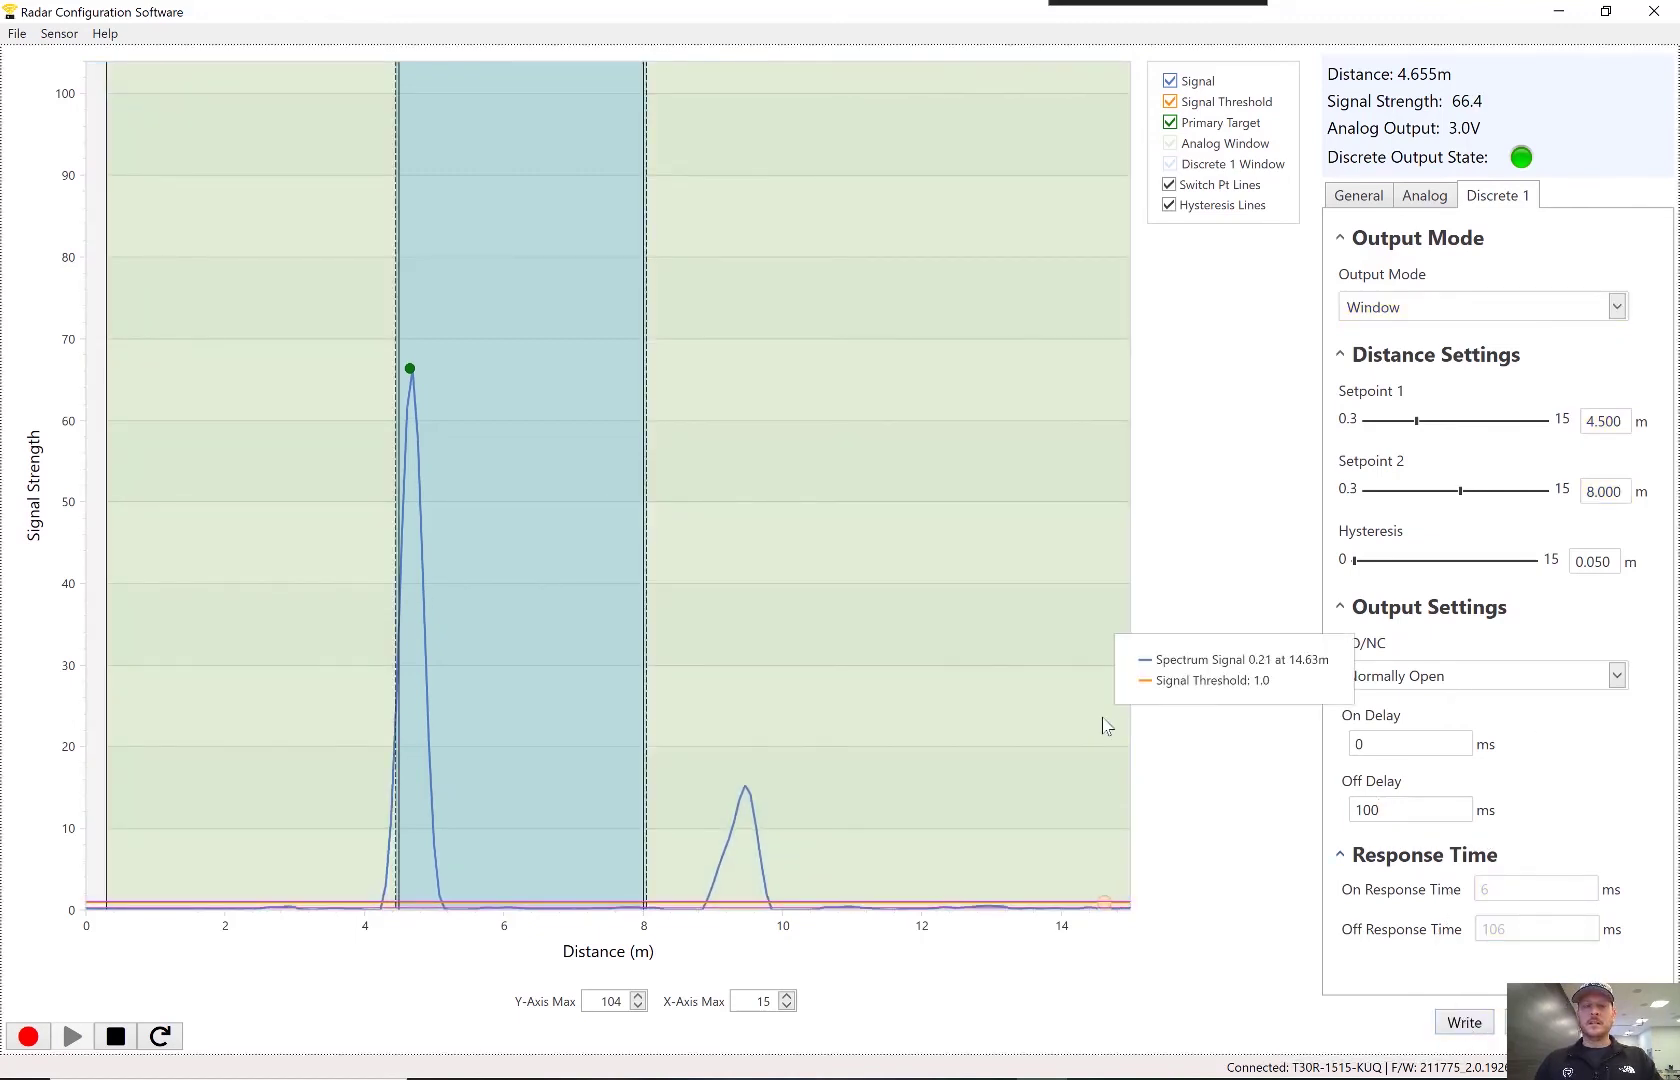